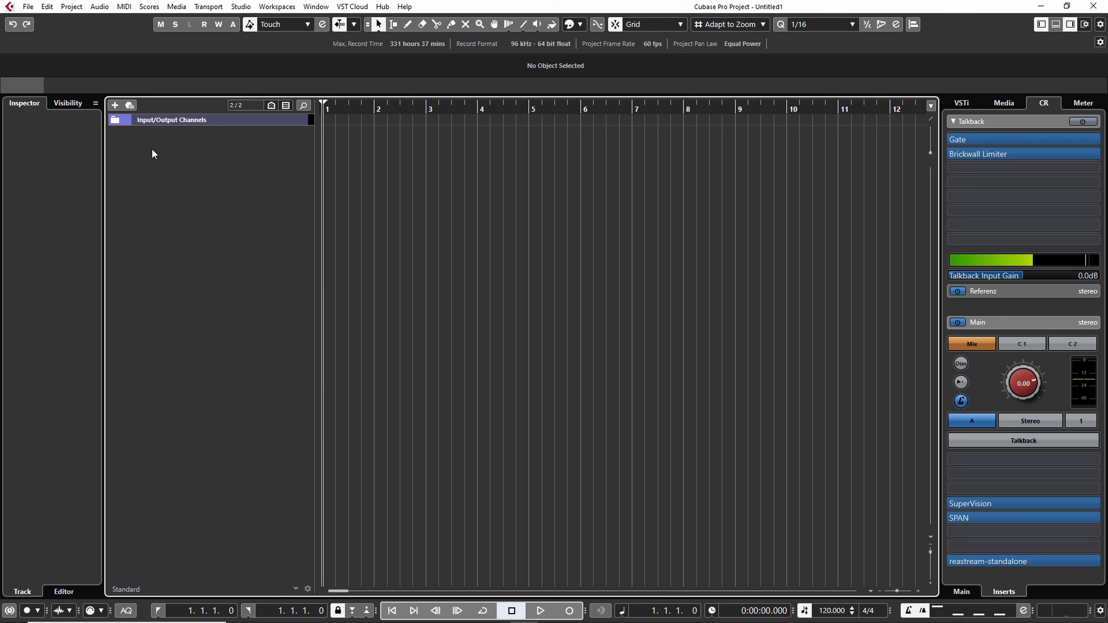
Step: Divide the track list and place the expanded Input/Output Channels folder in an enlarged upper section
left_click(116, 123)
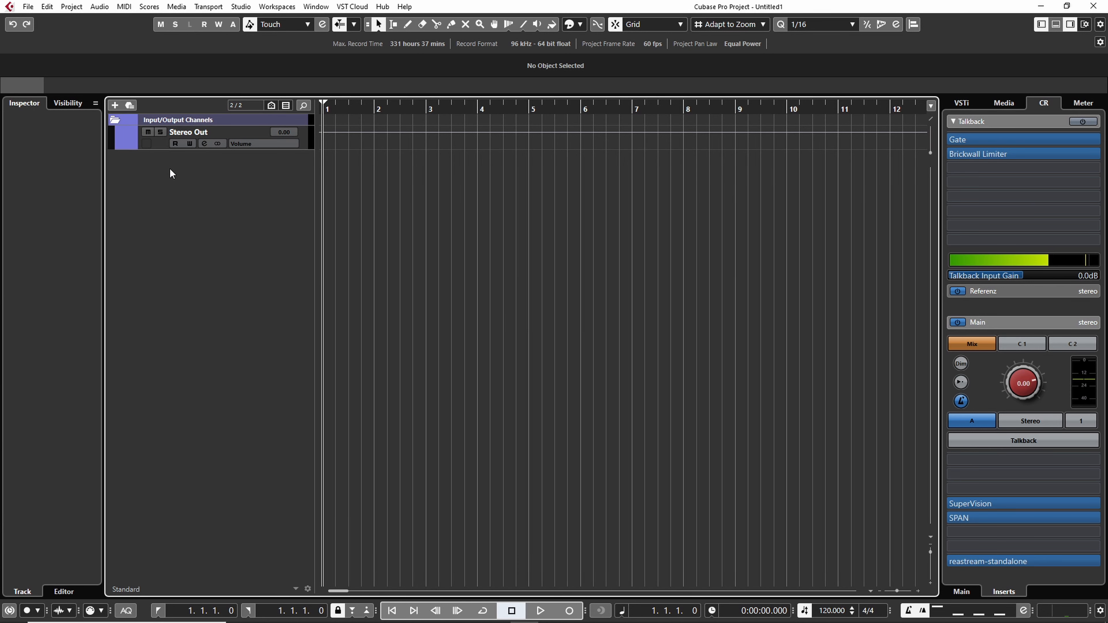
left_click(159, 147)
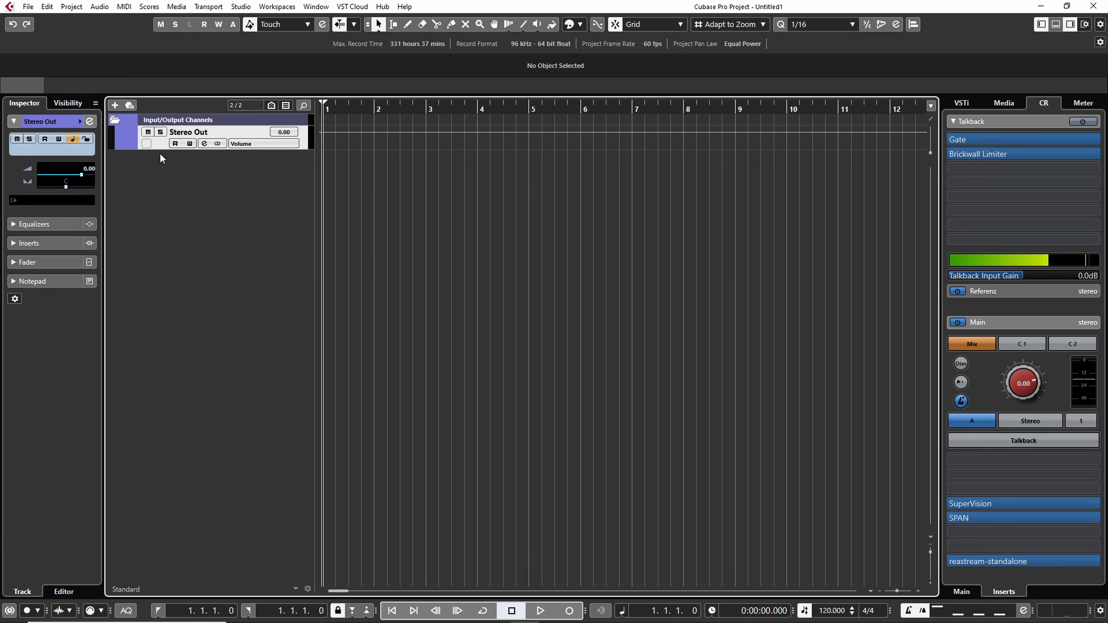
left_click(931, 124)
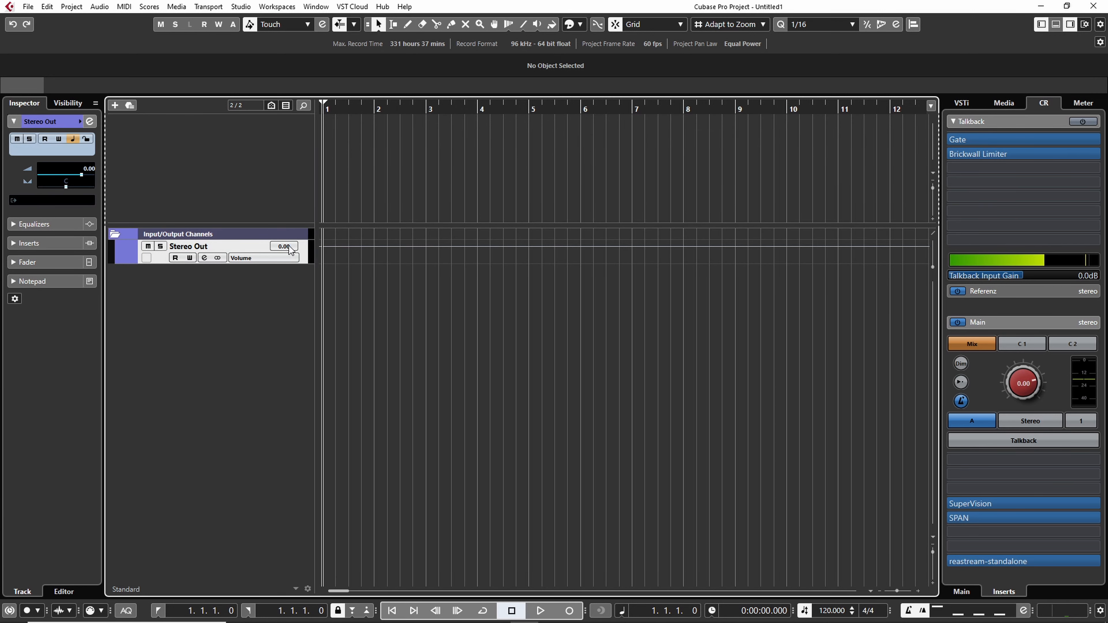
left_click_drag(261, 230, 271, 128)
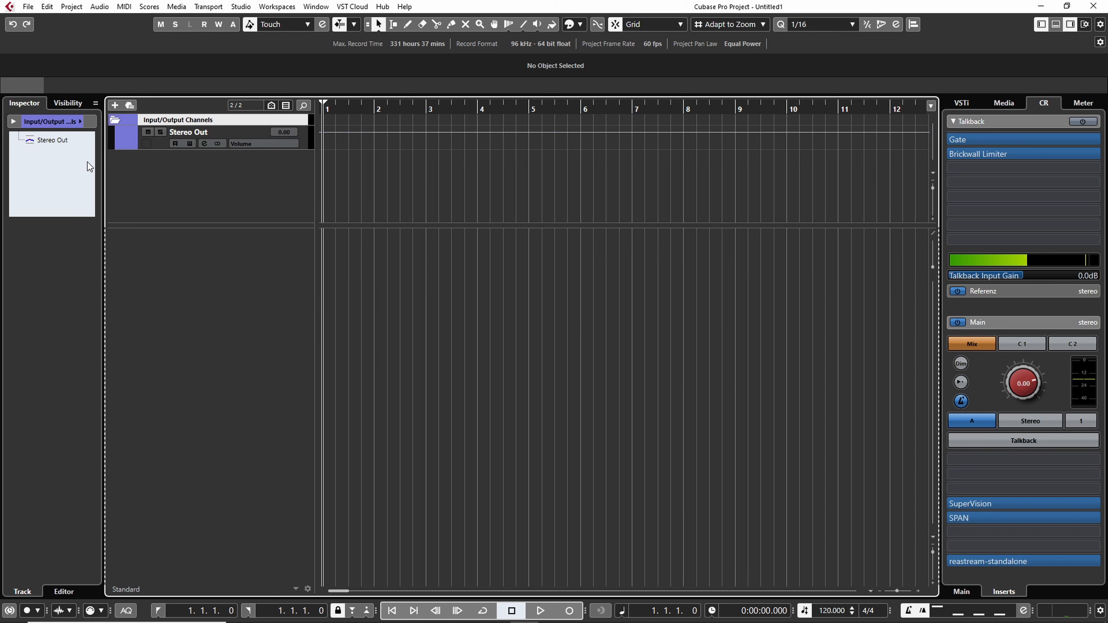
left_click_drag(216, 225, 244, 269)
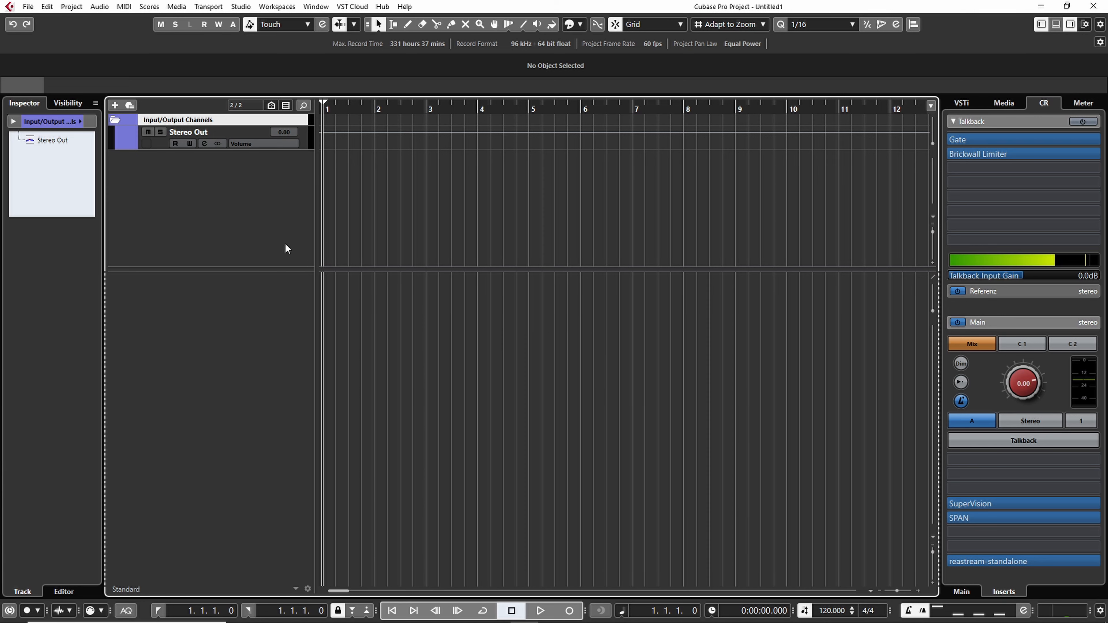
Step: Add a stereo group track named MASTER and move it into the Input/Output Channels folder above Stereo Out
right_click(222, 215)
left_click(199, 194)
left_click(116, 106)
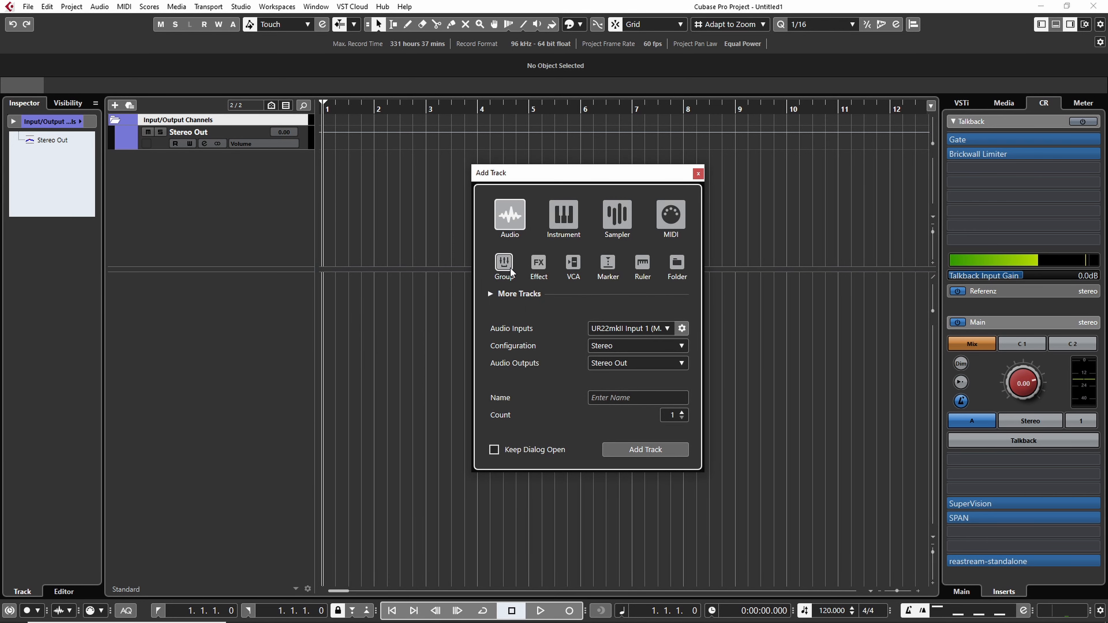
left_click(504, 262)
left_click(637, 398)
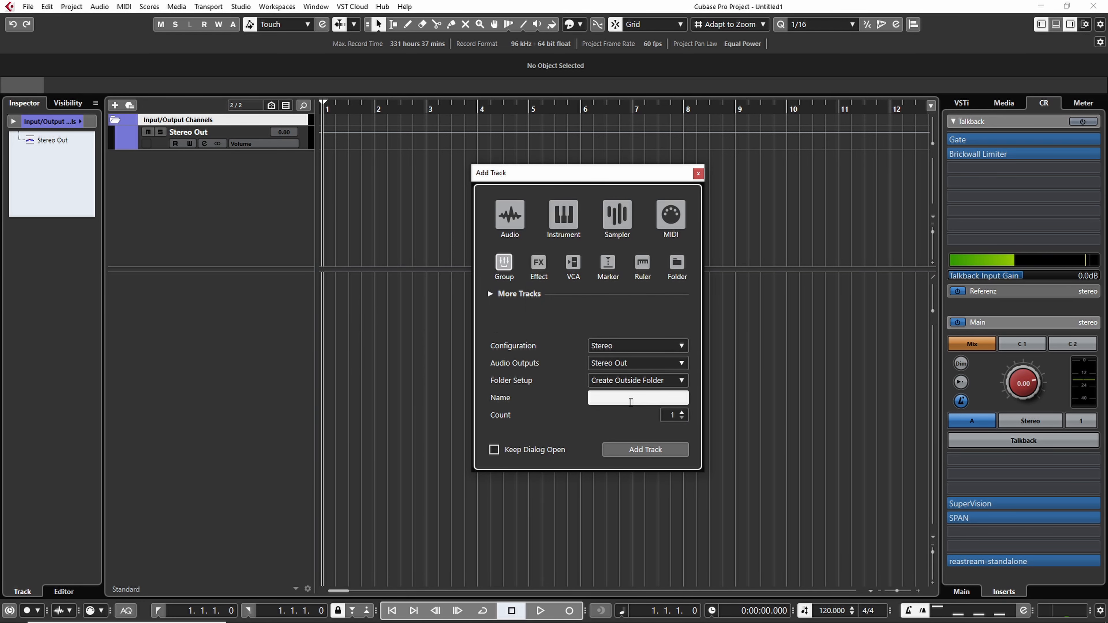
type("MASTER")
left_click(633, 449)
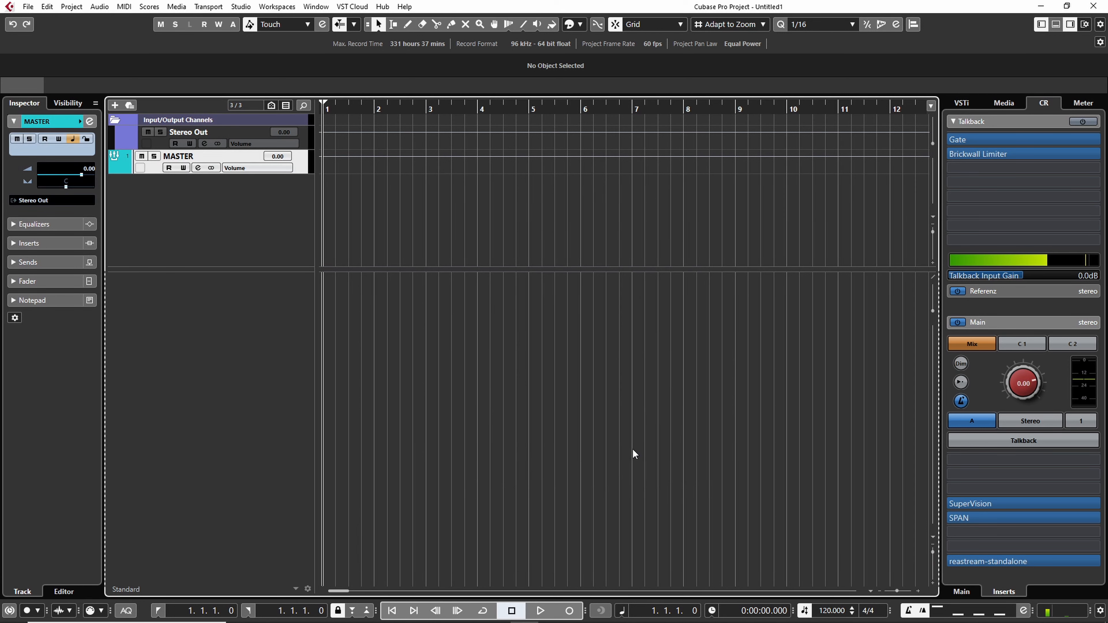
left_click_drag(137, 168, 158, 130)
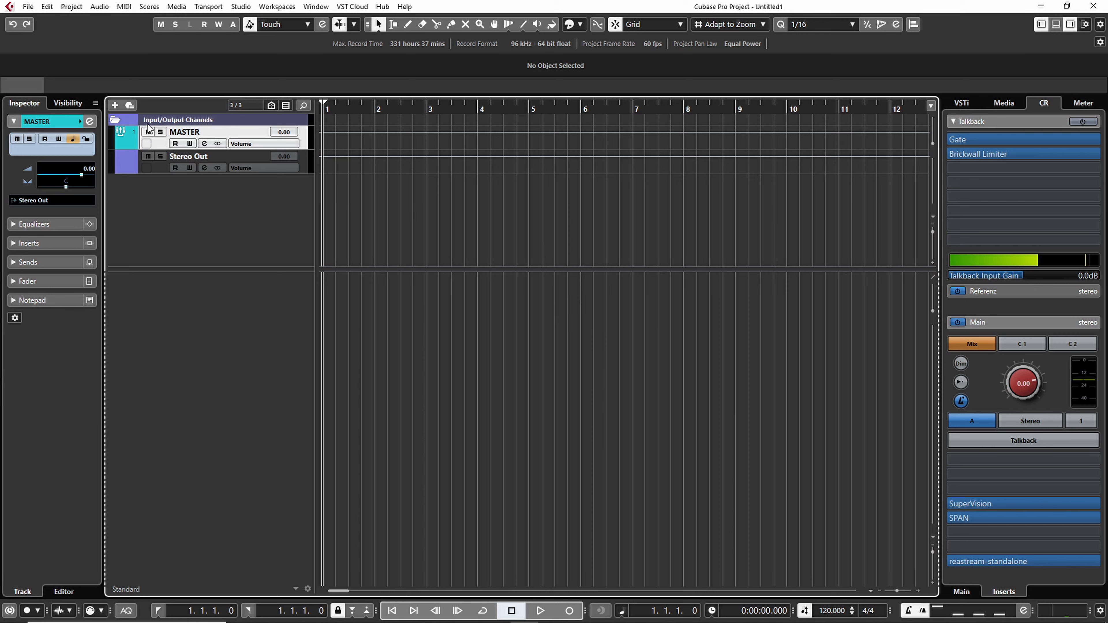
left_click(172, 123)
left_click(151, 157)
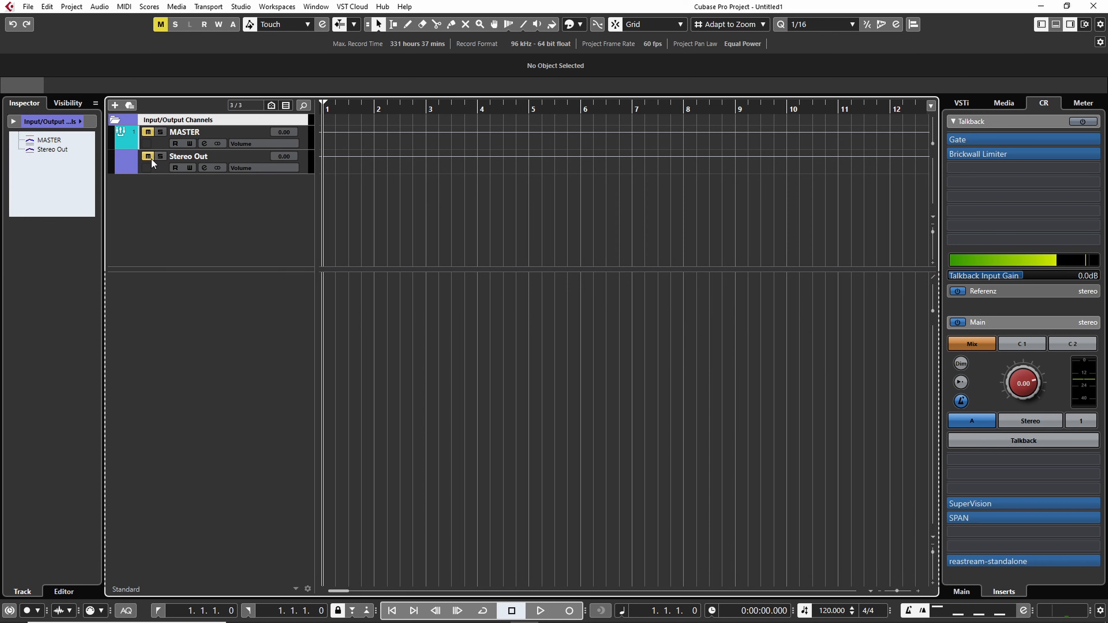
left_click(160, 156)
left_click(151, 138)
left_click(159, 156)
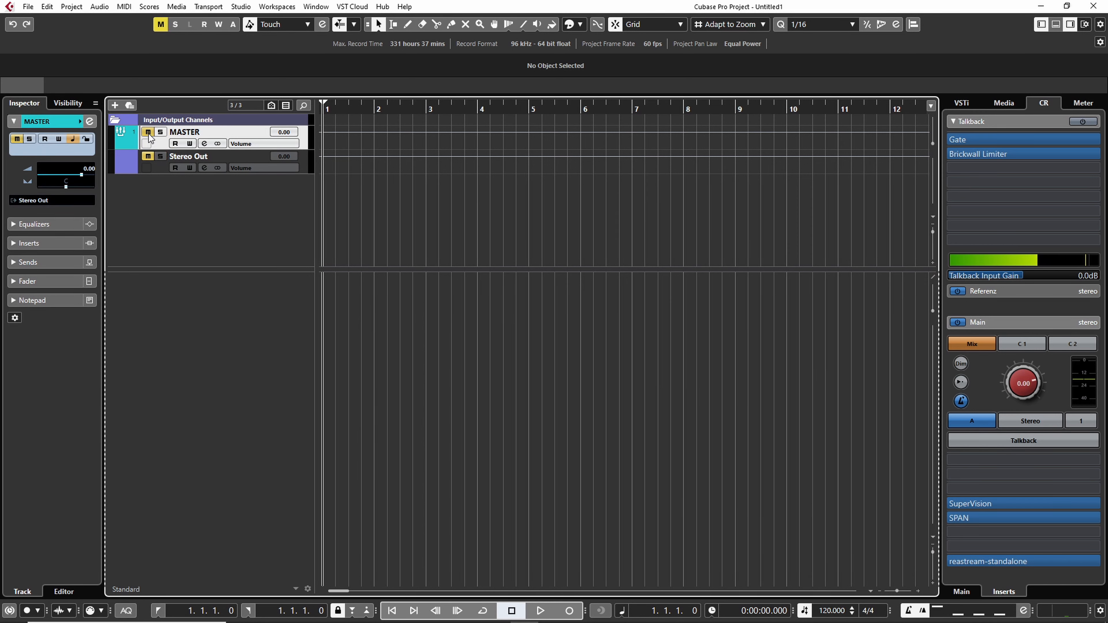
left_click(149, 134)
left_click(150, 156)
left_click(154, 164, "shift")
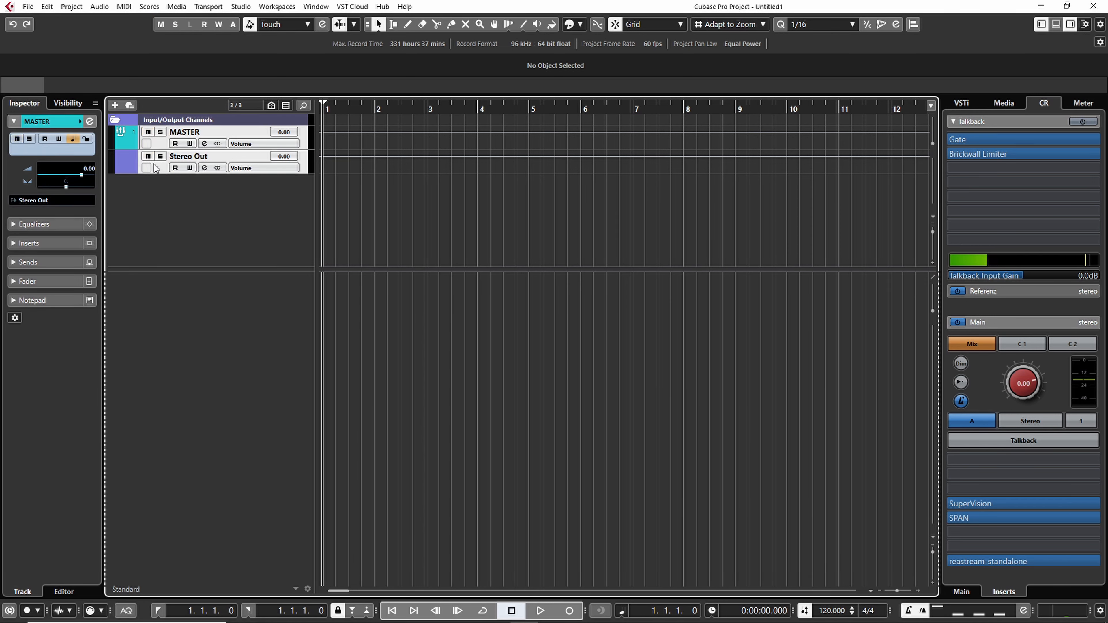
left_click(209, 131)
left_click(211, 121)
left_click(154, 189)
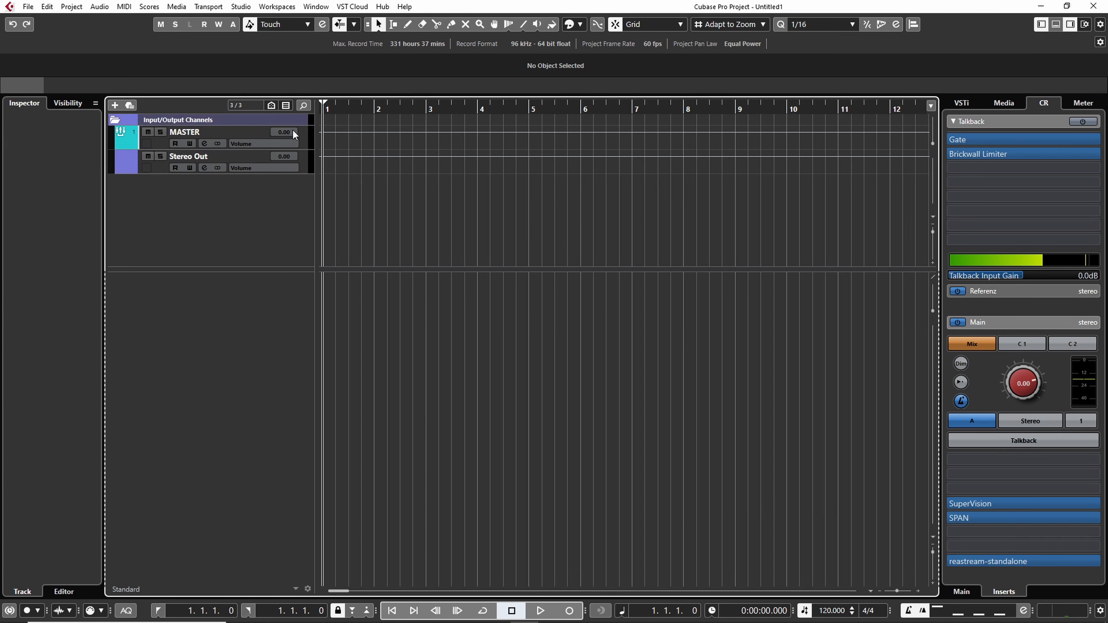
Step: Colour the Input/Output Channels folder and its MASTER and Stereo Out tracks dark red
left_click(301, 122)
left_click(304, 162, "ctrl")
left_click(306, 143, "ctrl")
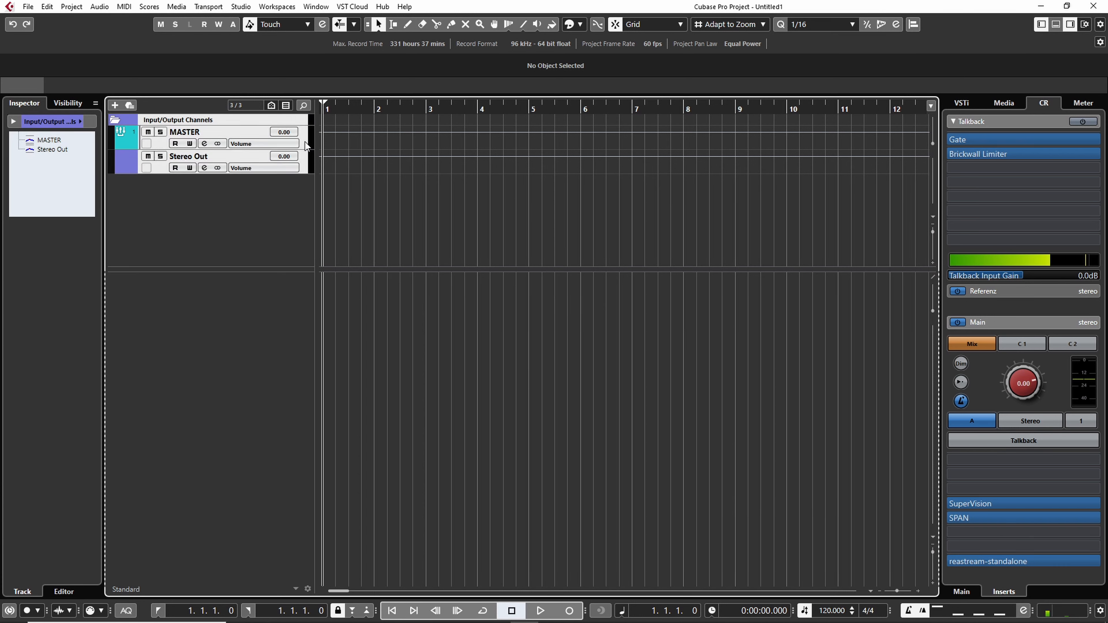
left_click(581, 24)
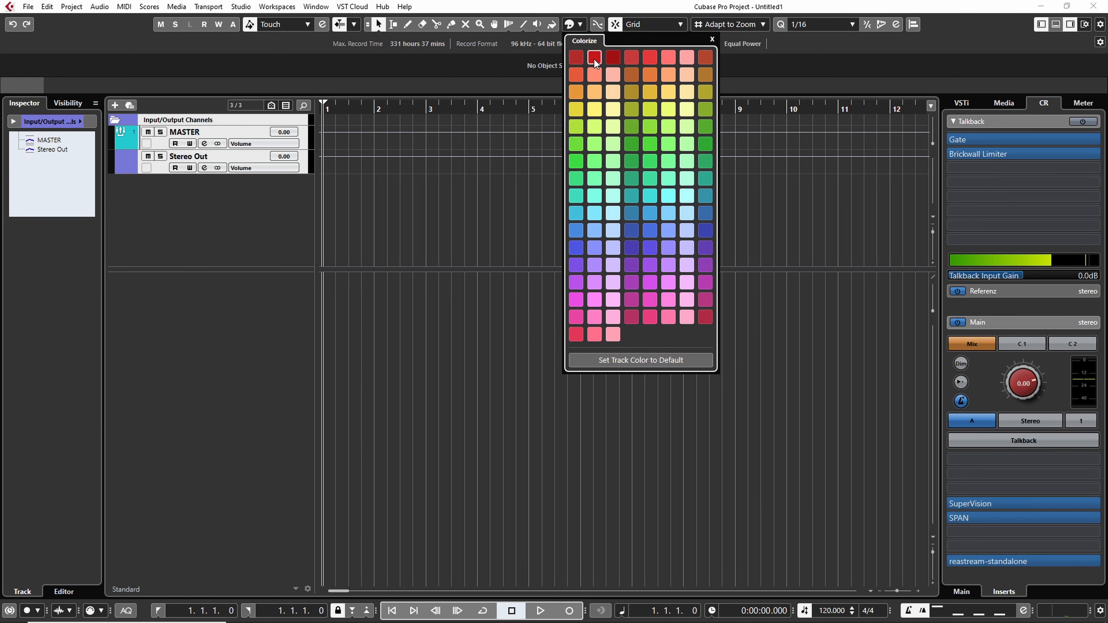
left_click(612, 56)
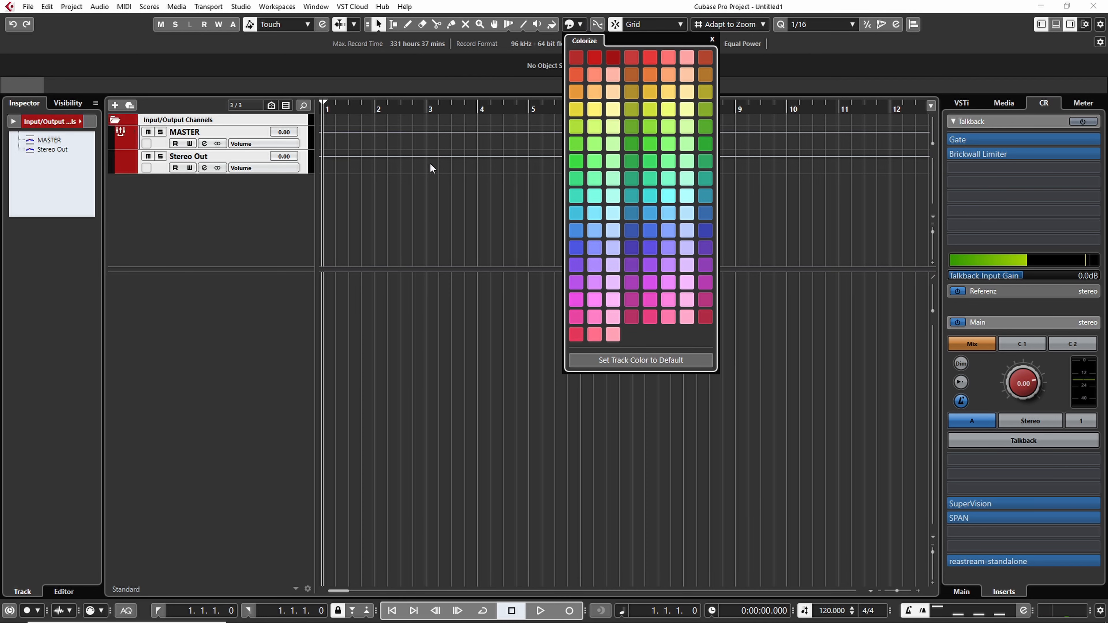
left_click(430, 168)
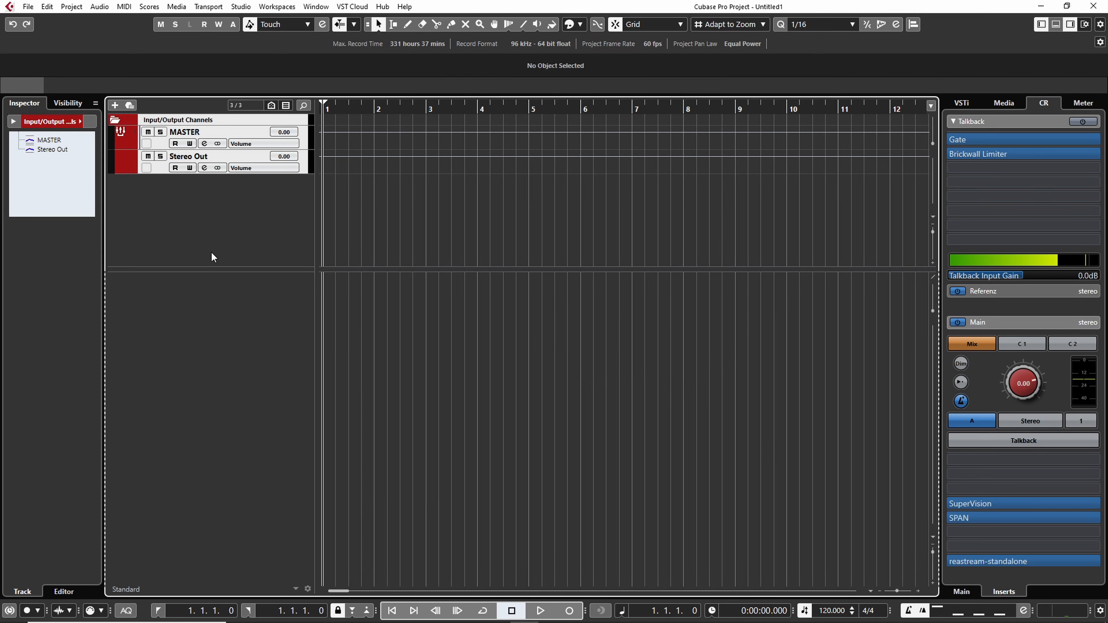
Step: Examine the Project Colors Setup, including its presets, colour set entries and the colour picker for Farbe 1
left_click(68, 7)
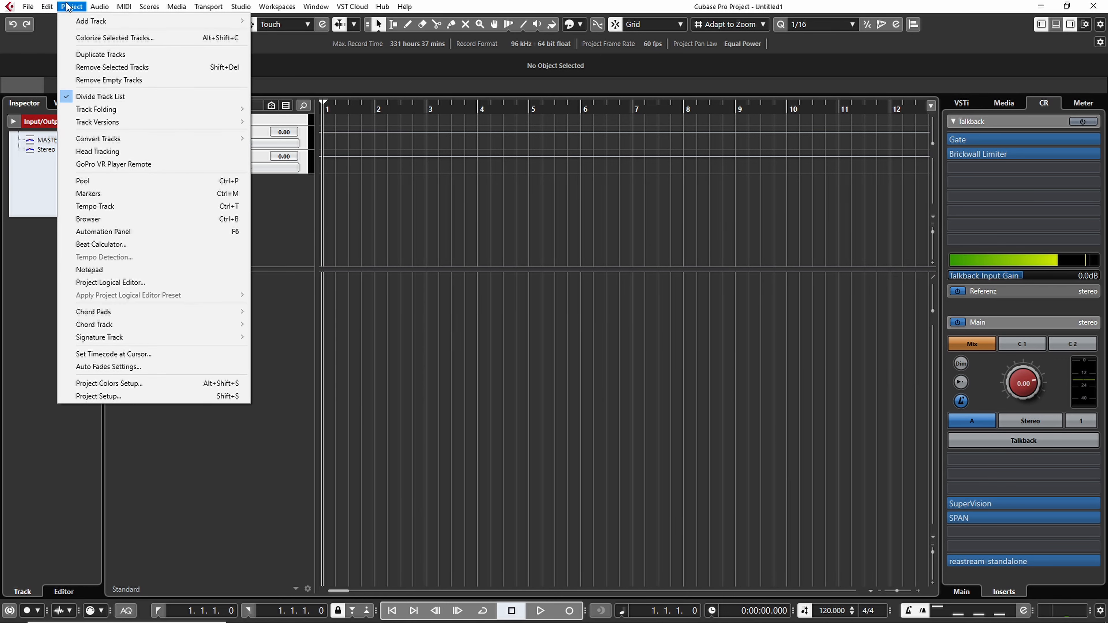
left_click(110, 384)
left_click(530, 170)
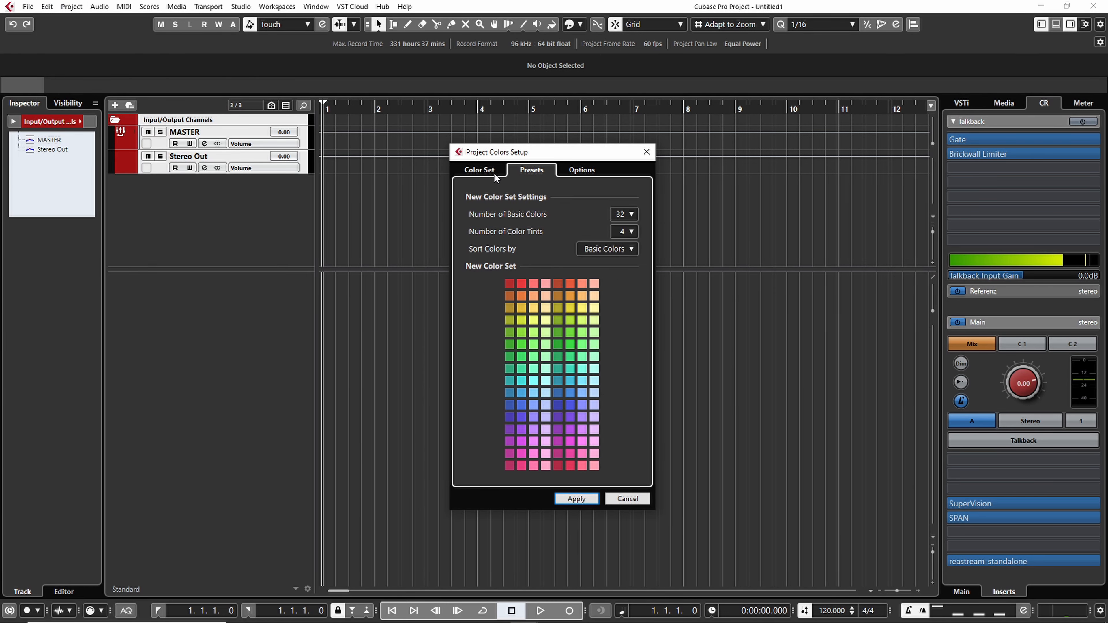
left_click(480, 170)
right_click(630, 207)
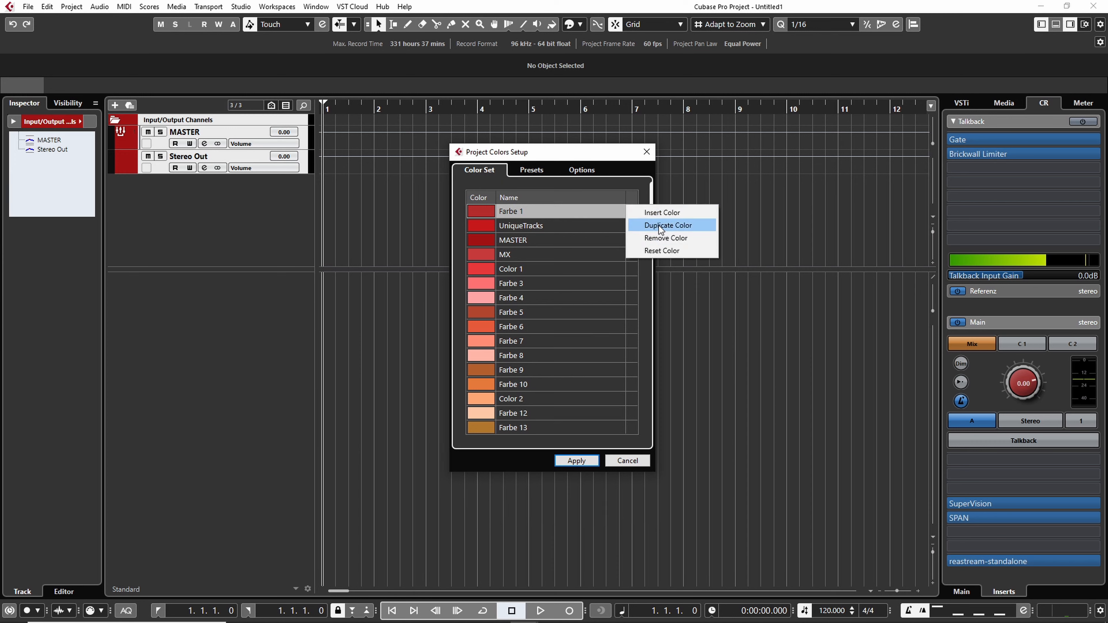
left_click(614, 180)
left_click(487, 209)
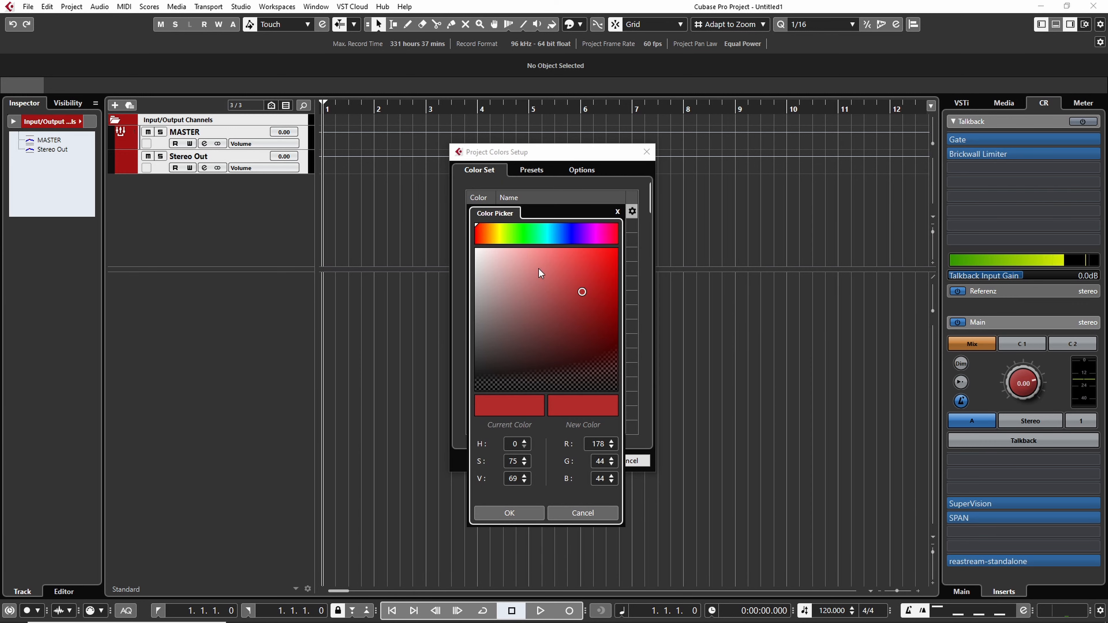
left_click(582, 511)
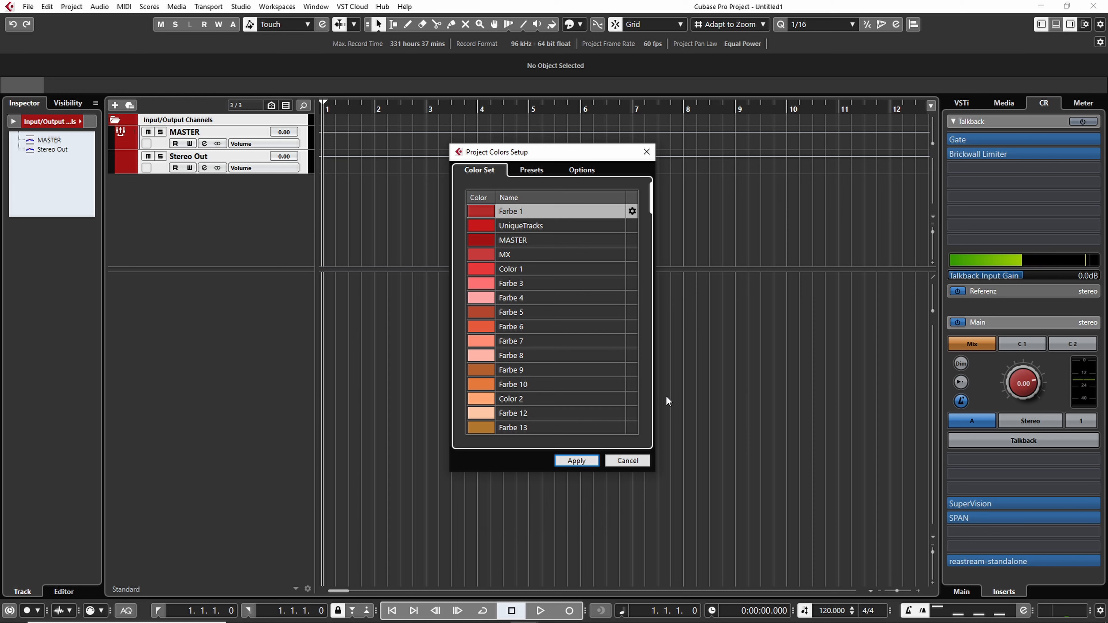
left_click(646, 152)
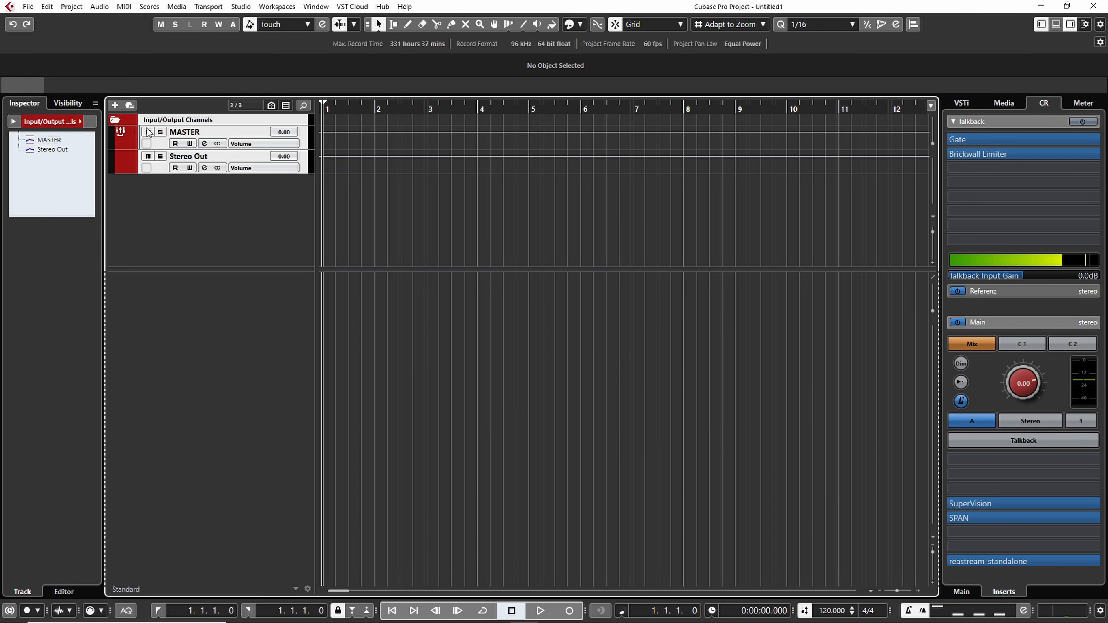
Step: Collapse the Input/Output Channels folder and add an Arranger track below it
left_click(117, 121)
right_click(136, 152)
left_click(149, 103)
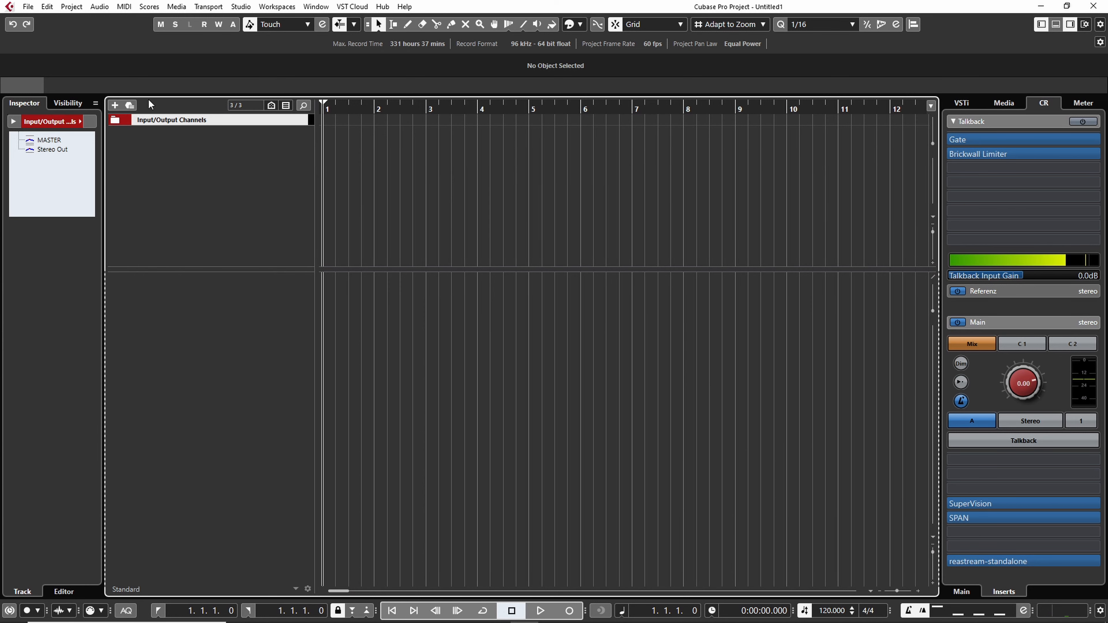
left_click(115, 106)
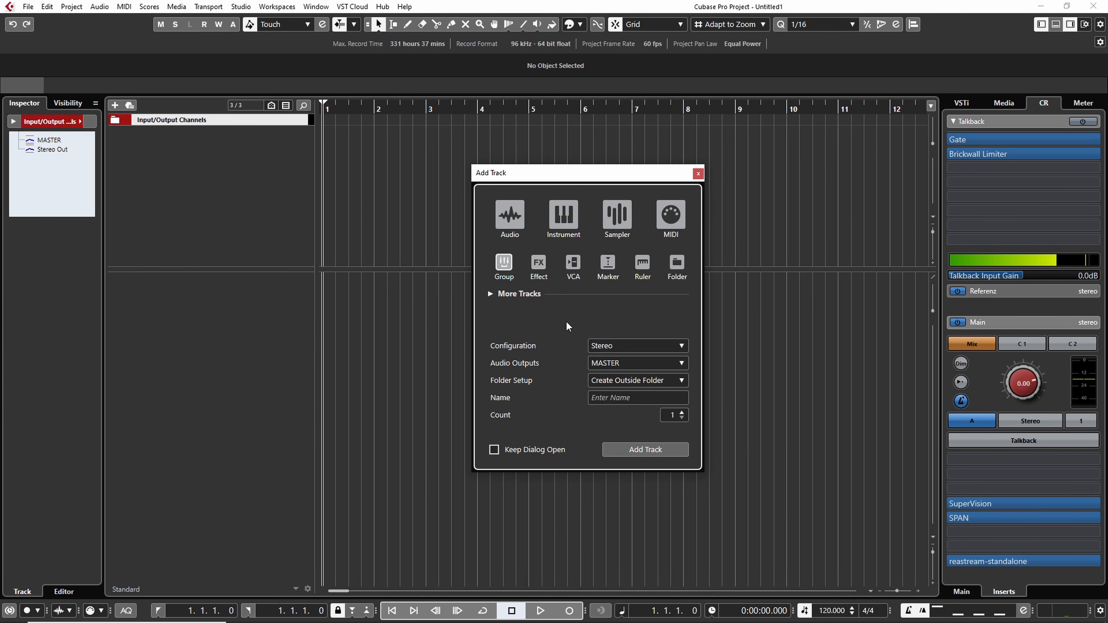
left_click(507, 294)
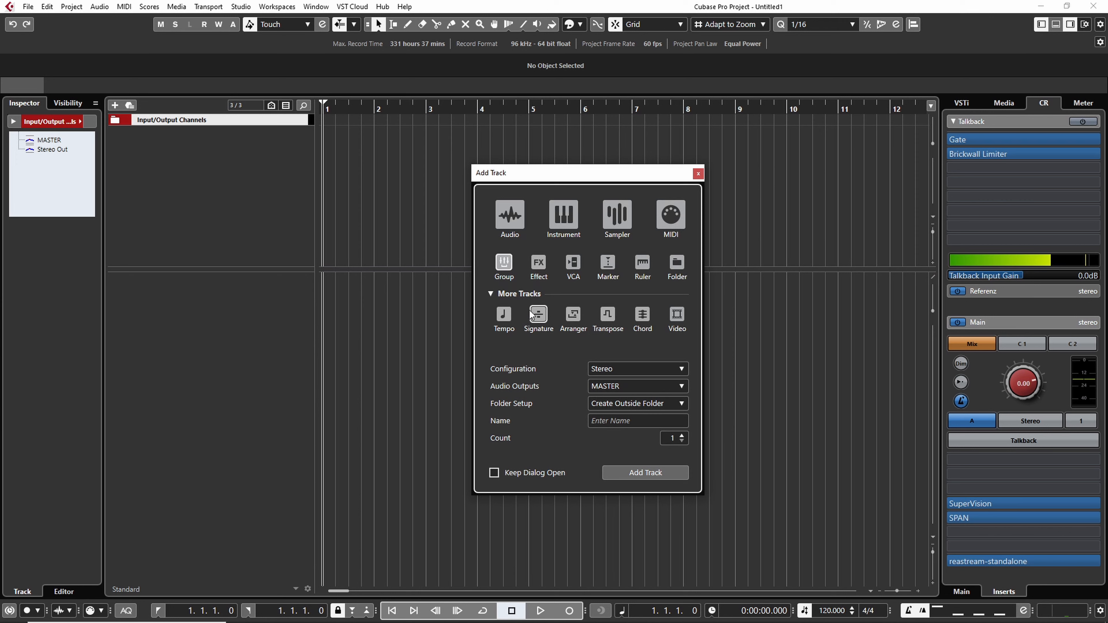
left_click(572, 316)
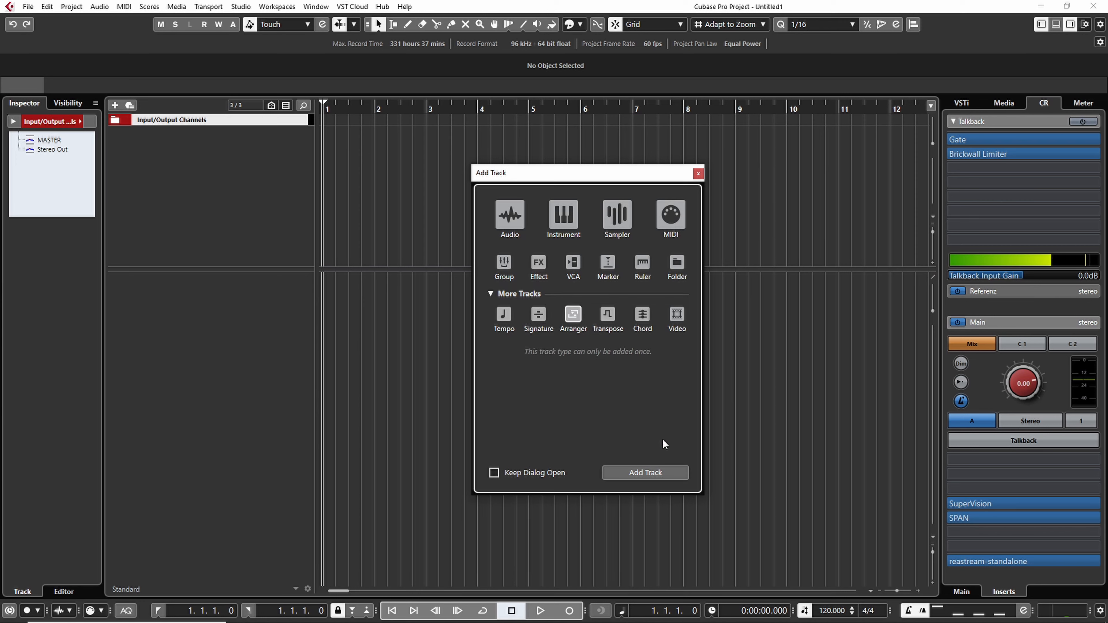
left_click(651, 473)
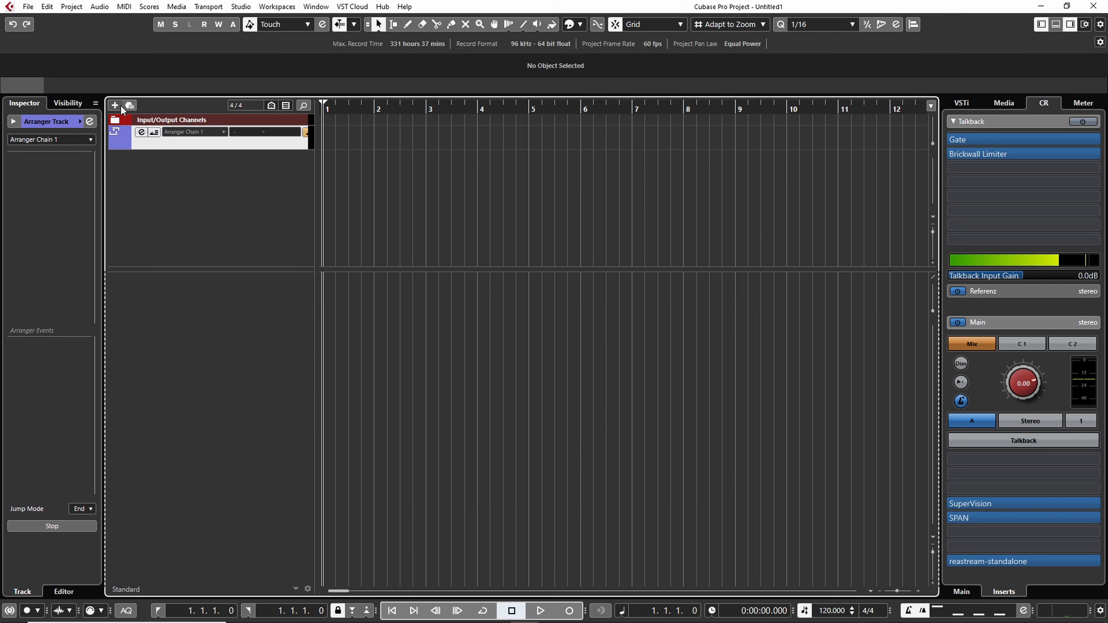
Step: Add a Chord track and move it above the Arranger track
left_click(120, 106)
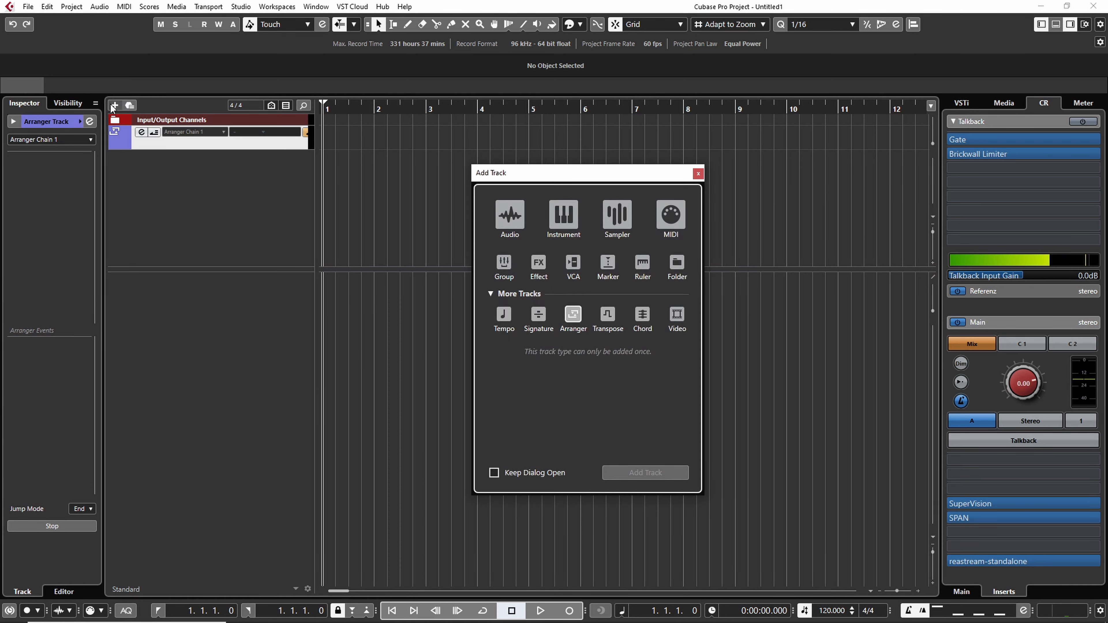
left_click(666, 473)
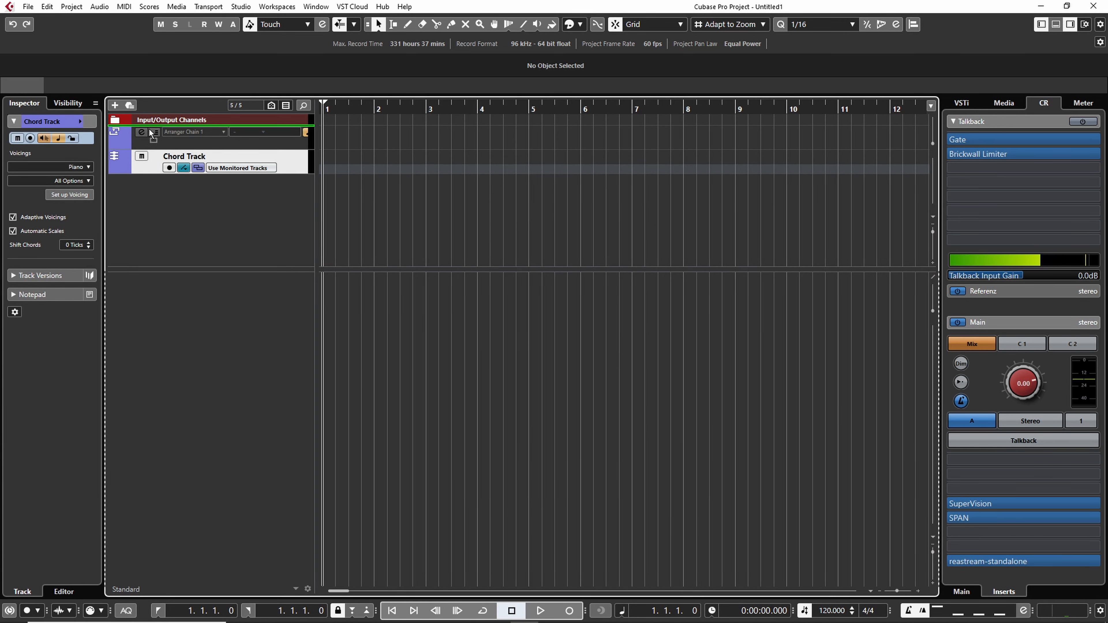
left_click_drag(149, 129, 148, 128)
Step: Add a Marker track named Song below the Chord Track
left_click(115, 106)
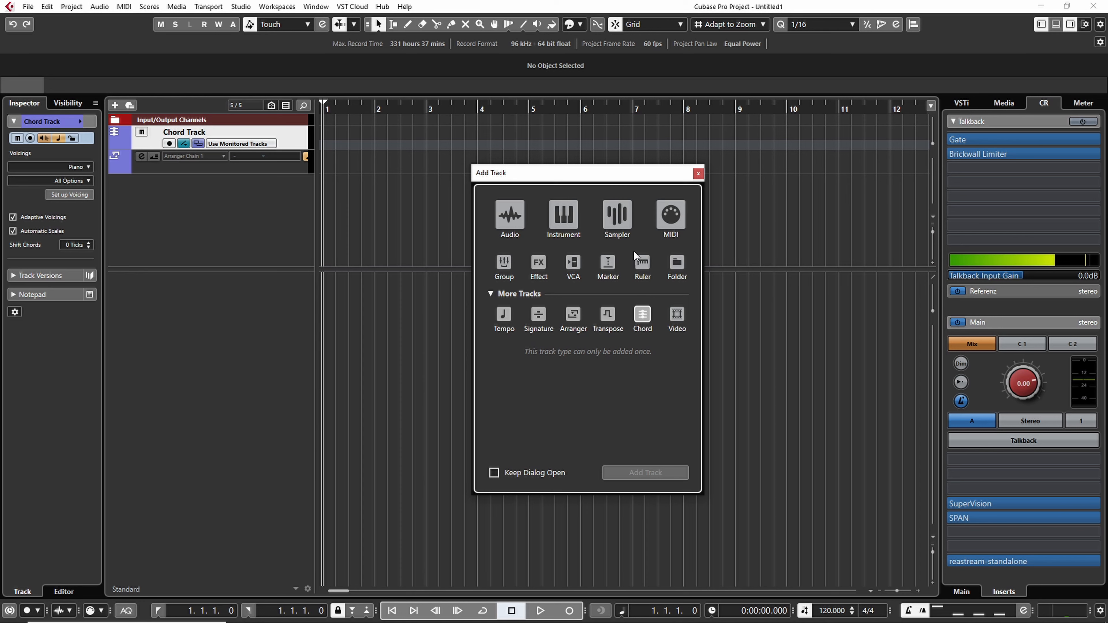
left_click(608, 264)
left_click(631, 423)
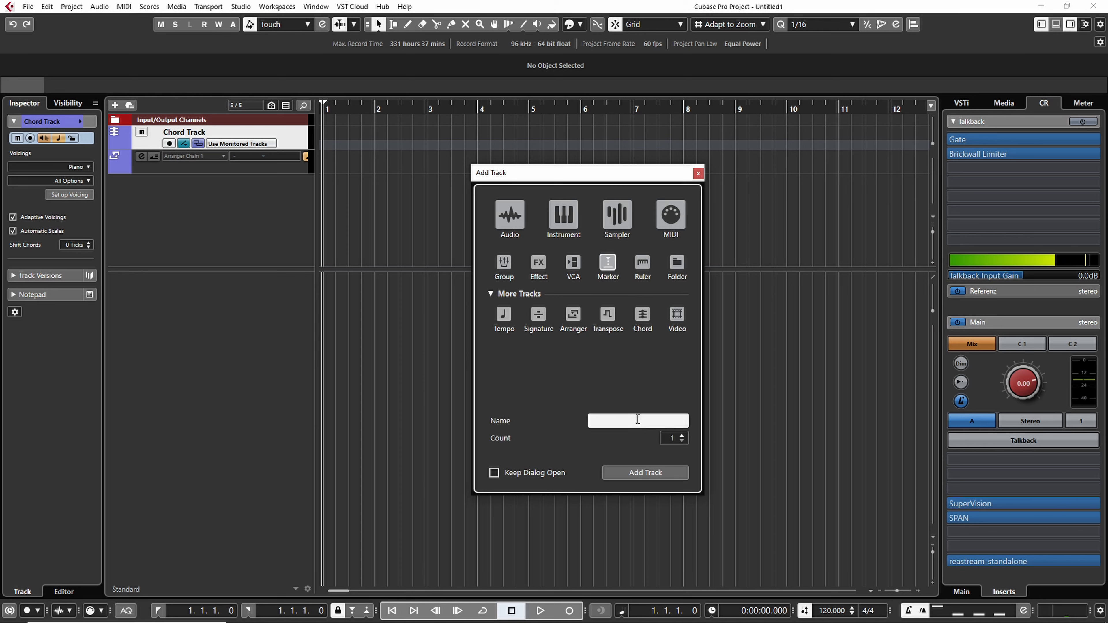
type("Song")
left_click(635, 475)
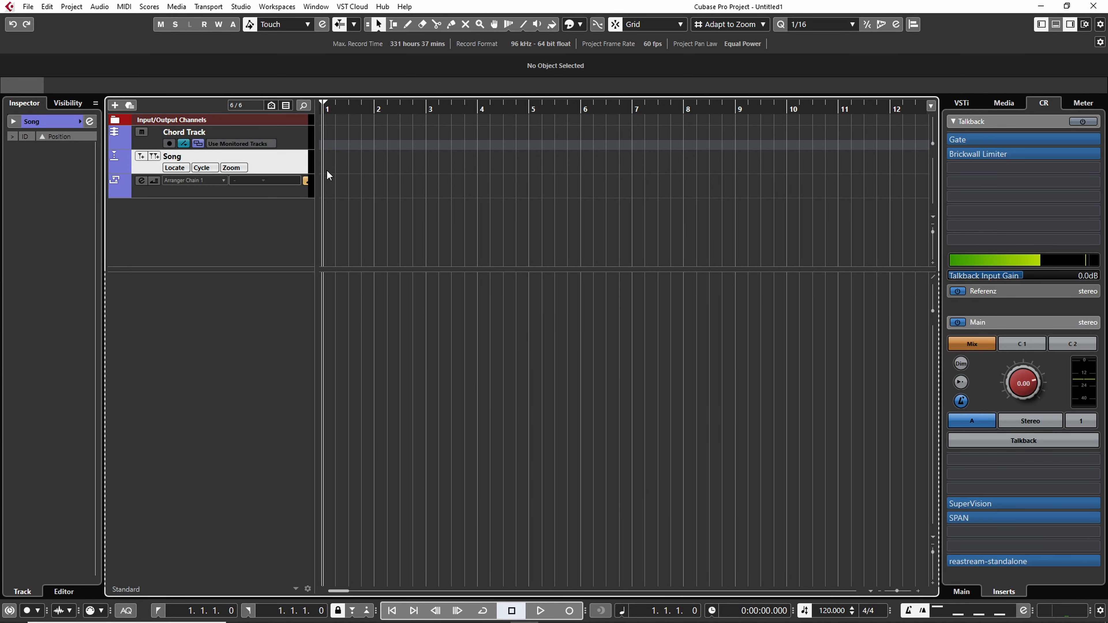
Step: Colour the Chord Track, Song marker track and Arranger track bright red
right_click(392, 165)
left_click(393, 166)
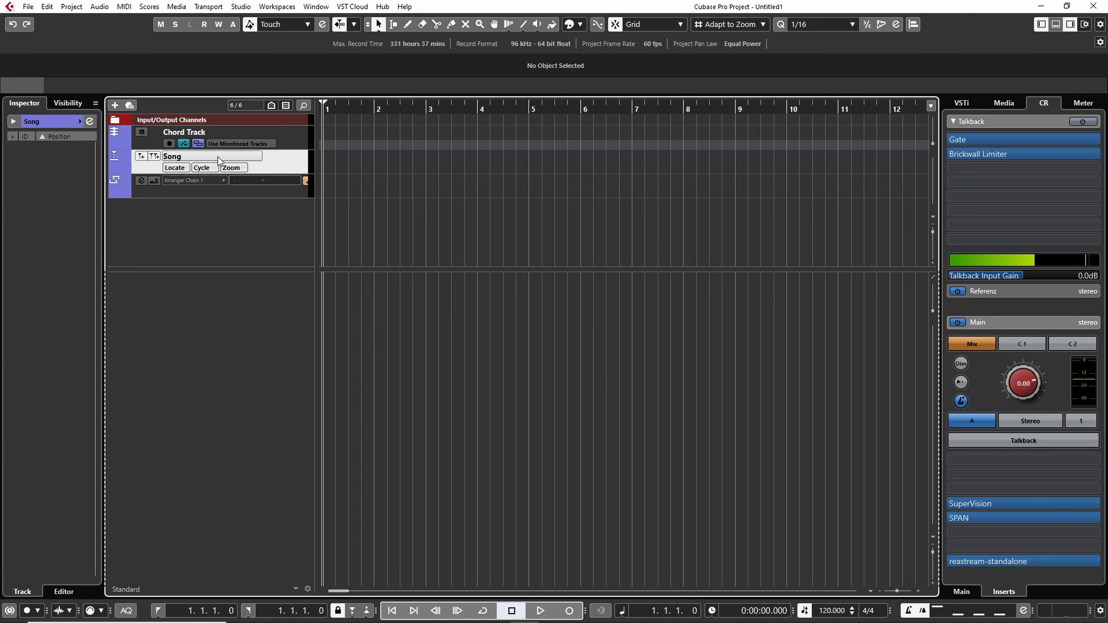
left_click(296, 133)
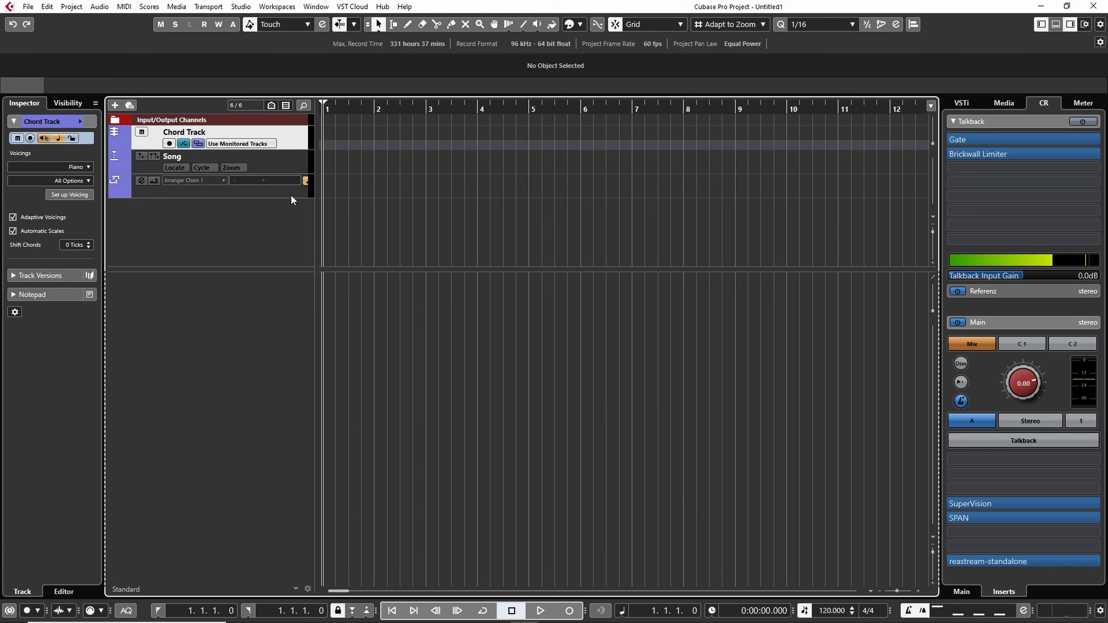
left_click(578, 27)
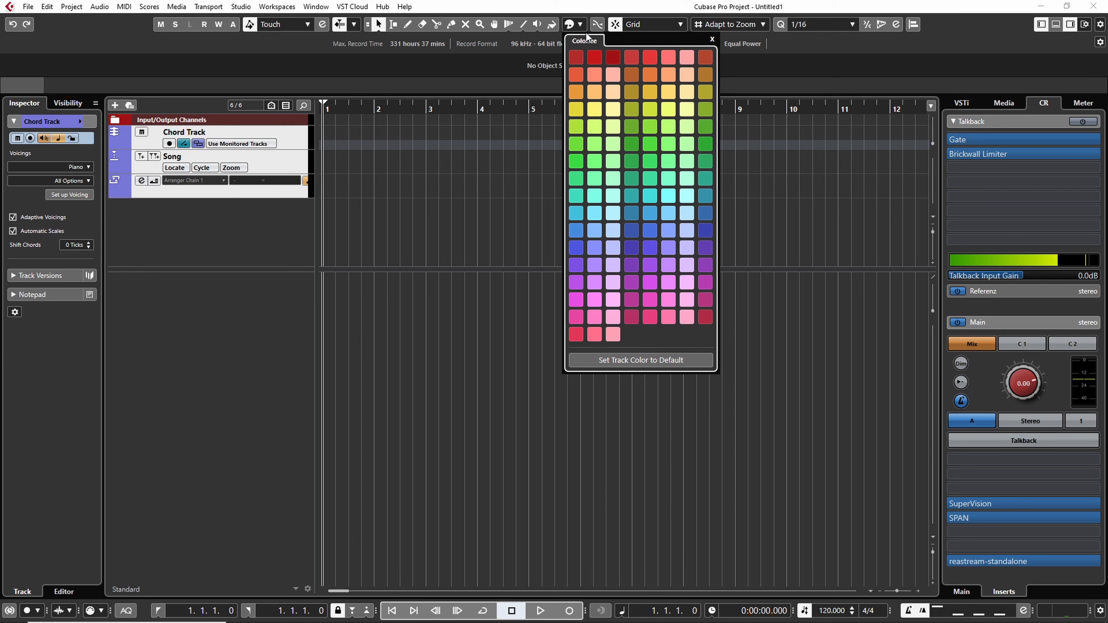
left_click(599, 56)
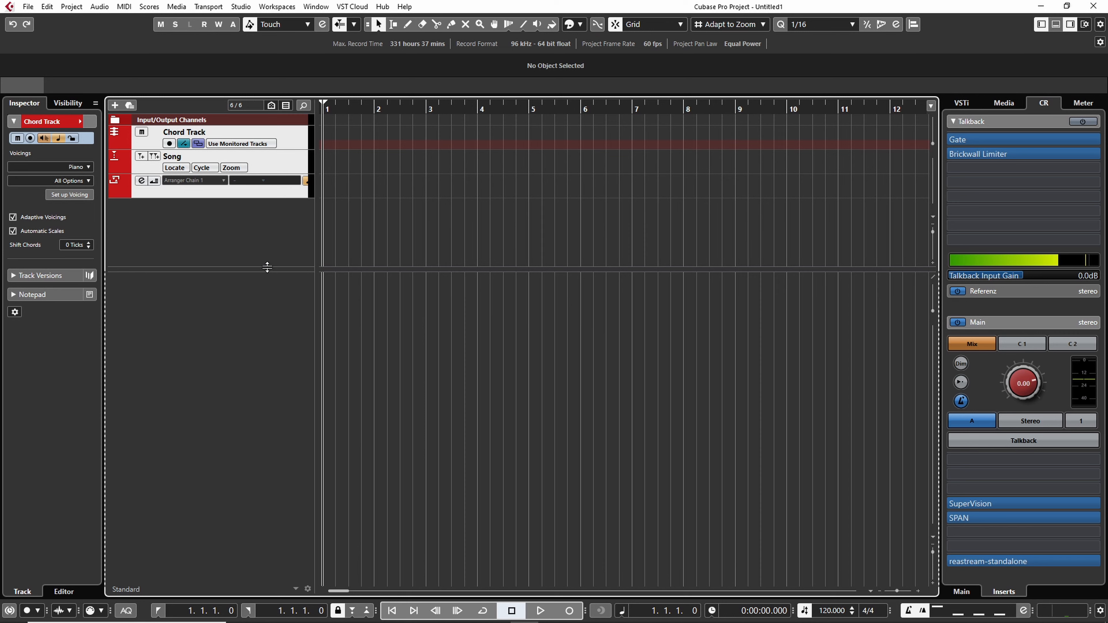
Step: Add one HALion 6 instrument track with its audio output set to MASTER, and load the Piano Room program
left_click(285, 134)
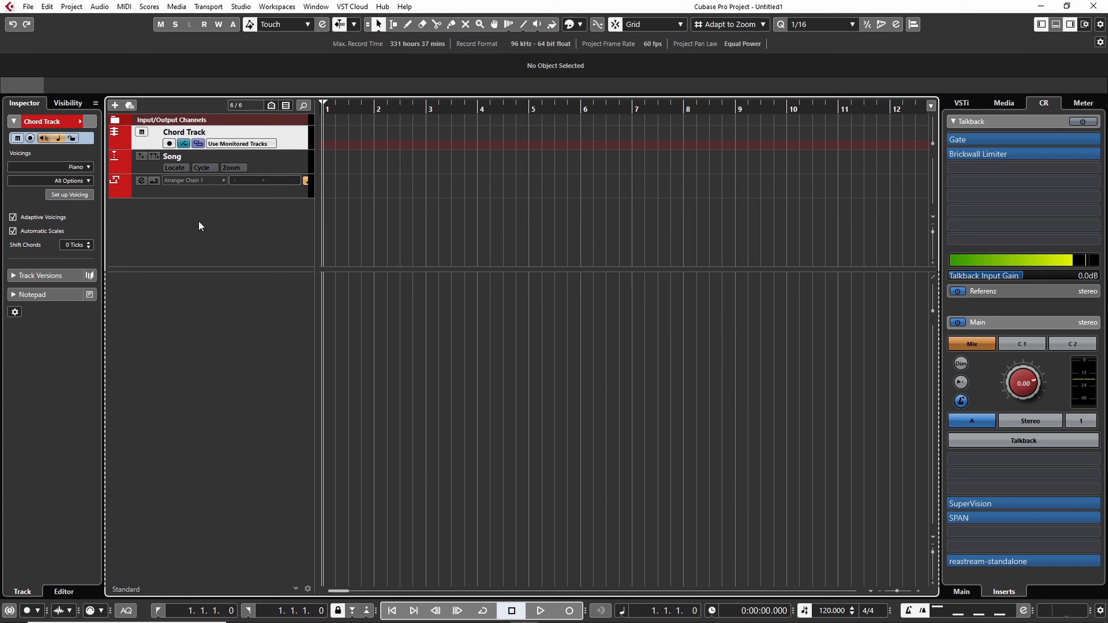
right_click(219, 223)
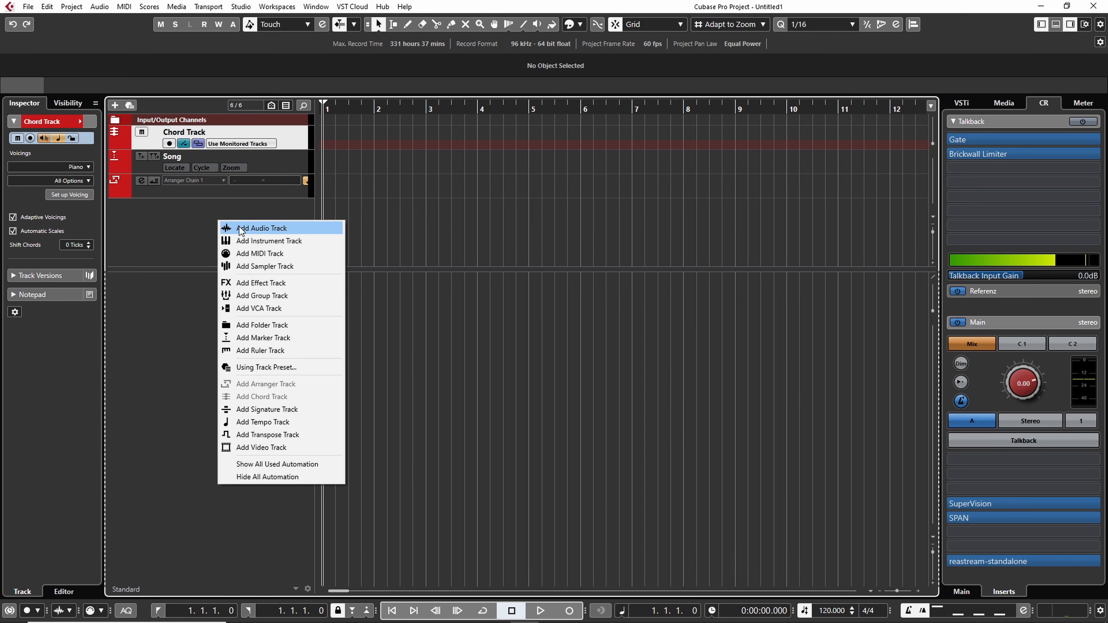
left_click(254, 242)
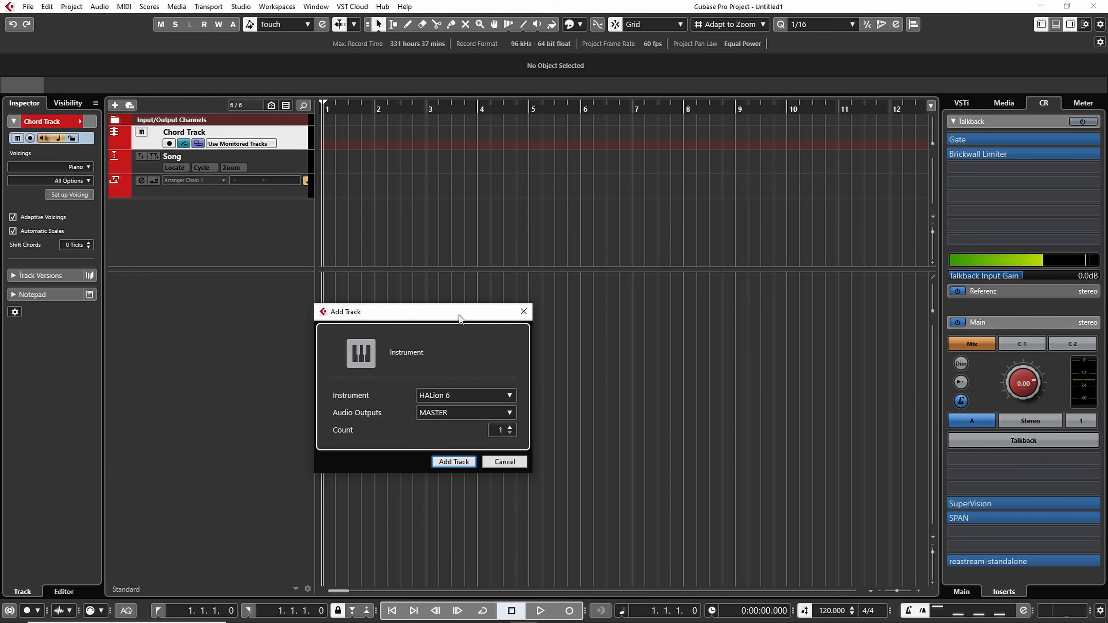
left_click_drag(459, 315, 602, 307)
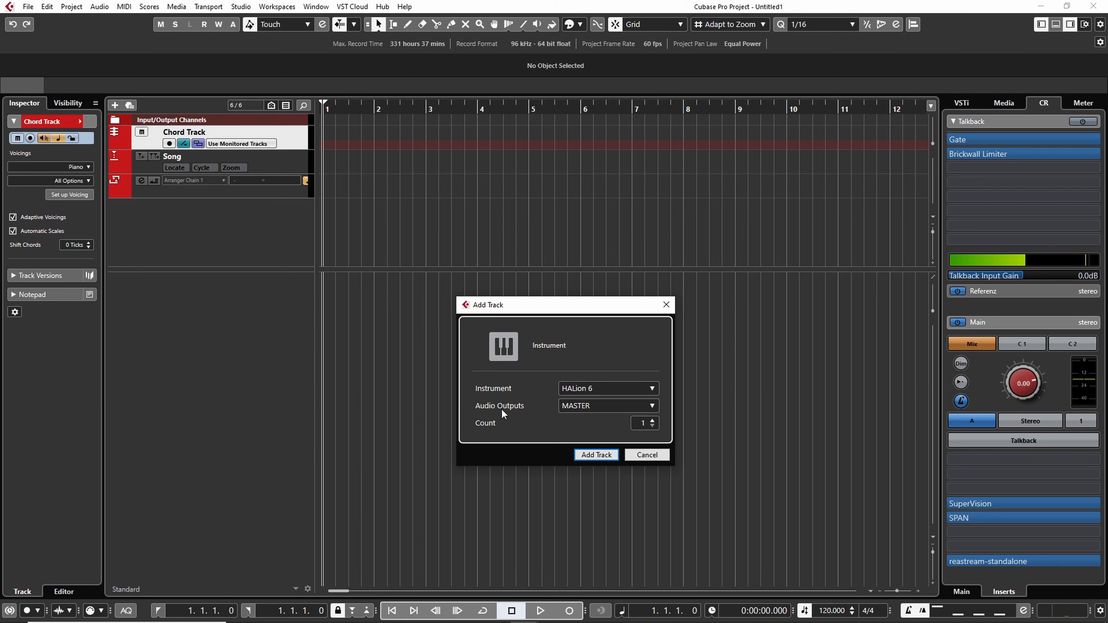
left_click(602, 454)
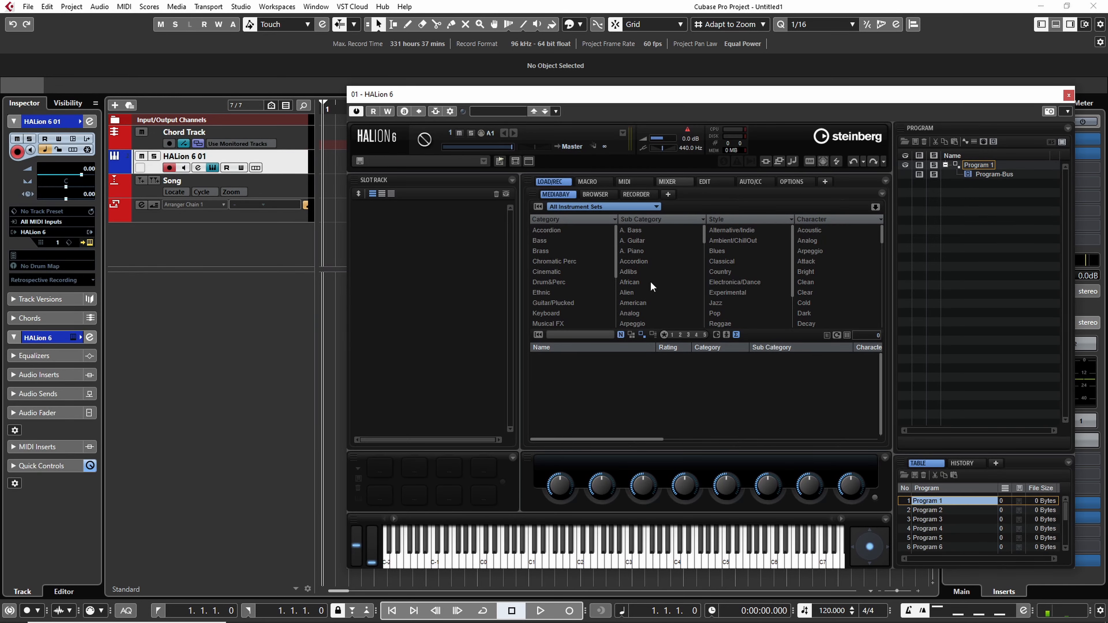
double_click(573, 411)
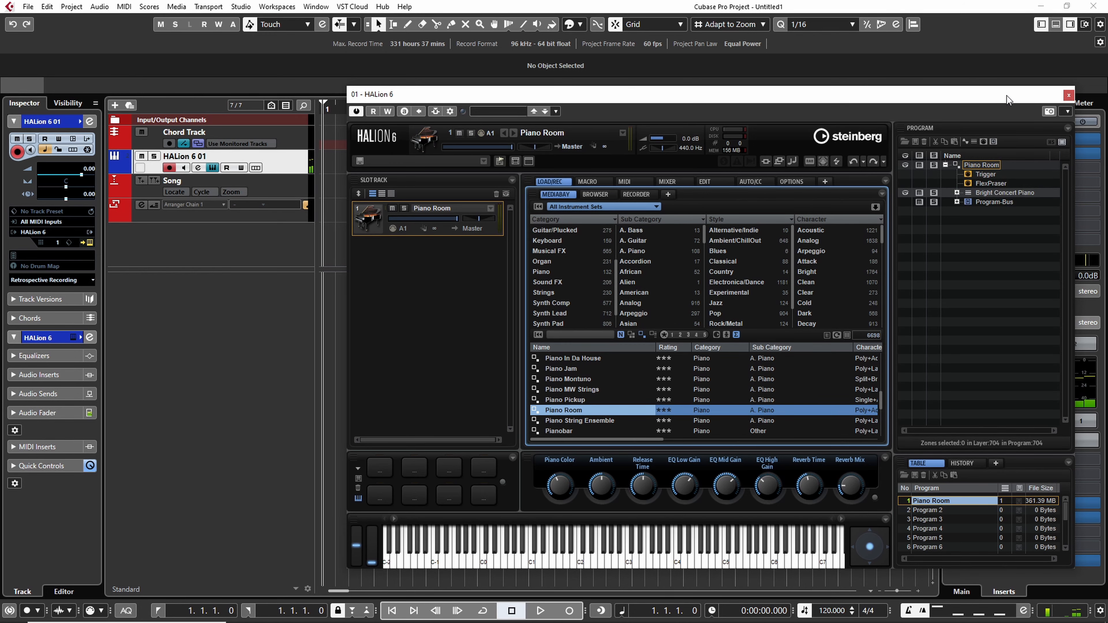
left_click(1069, 96)
Step: Move the HALion 6 track below the Arranger track and rename it Composing Tool
left_click_drag(292, 163, 288, 229)
double_click(187, 204)
type("Co")
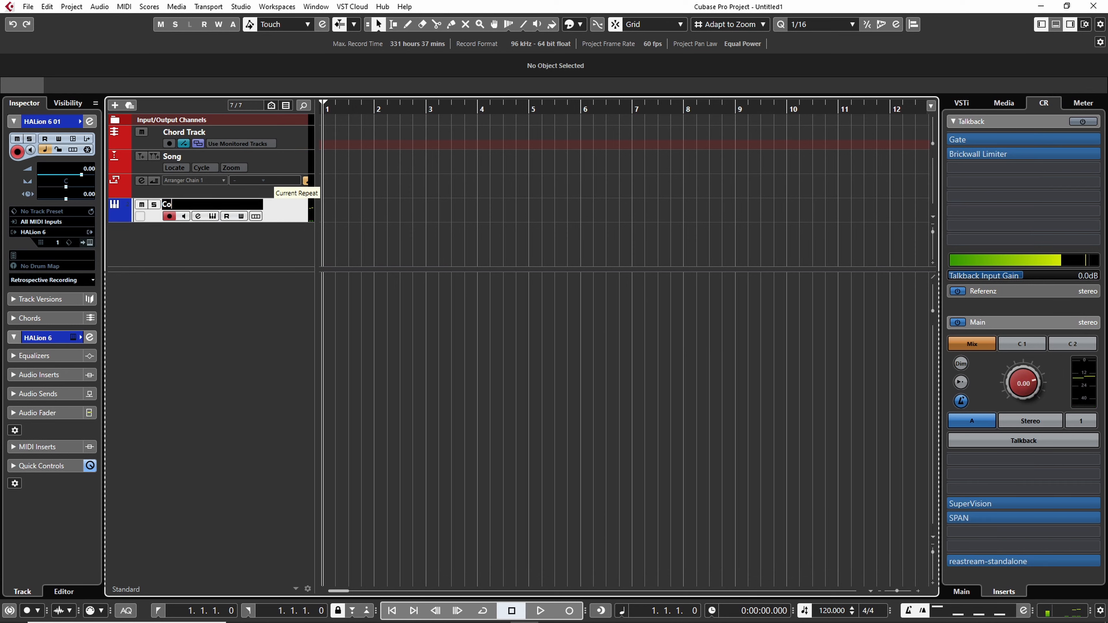
type("mposing Tool")
key("Return")
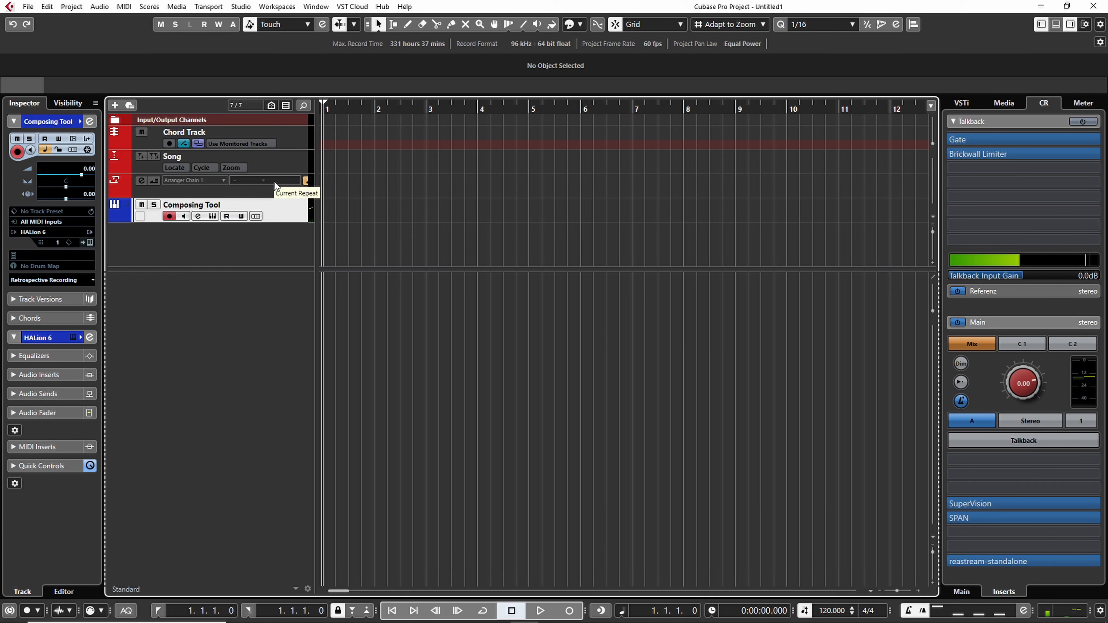
Step: Colour the Composing Tool track bright red and expand the Input/Output Channels folder
left_click(580, 25)
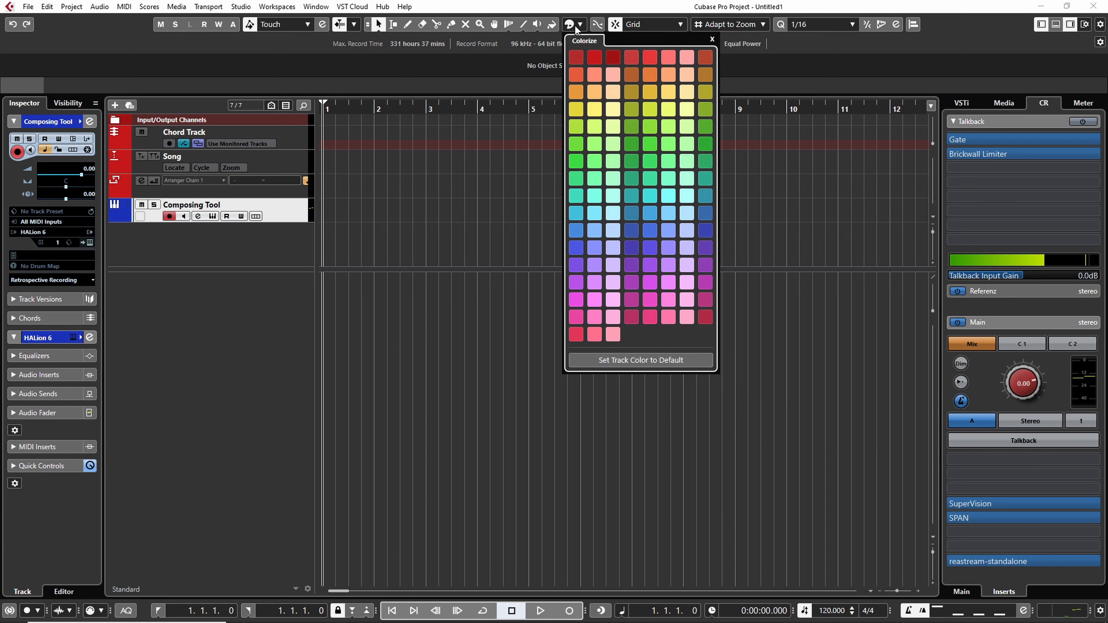
left_click(597, 59)
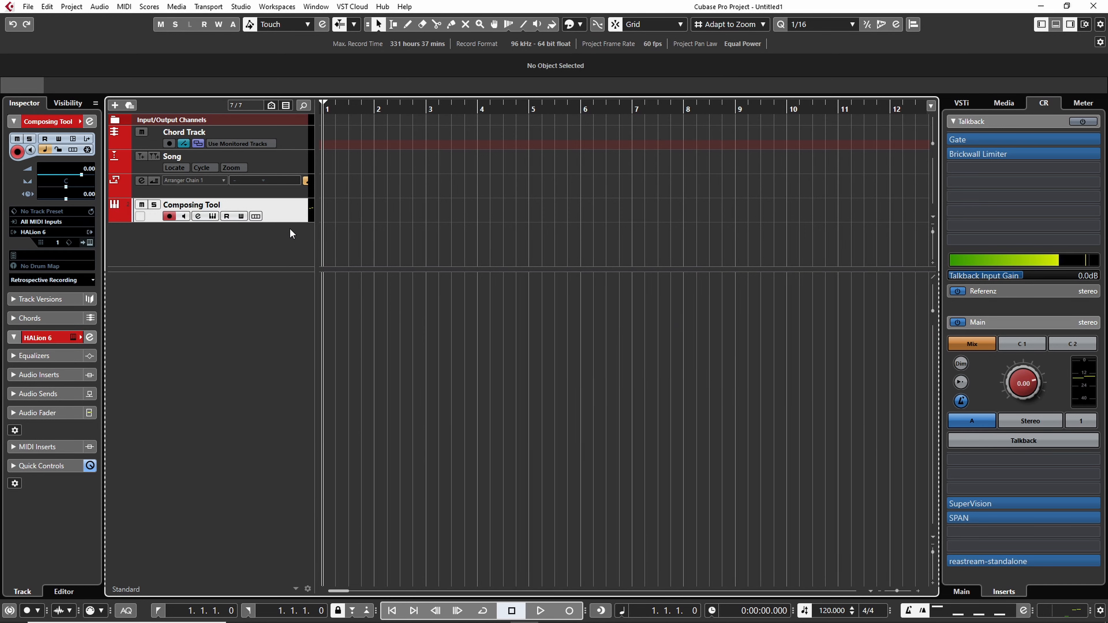
left_click(115, 121)
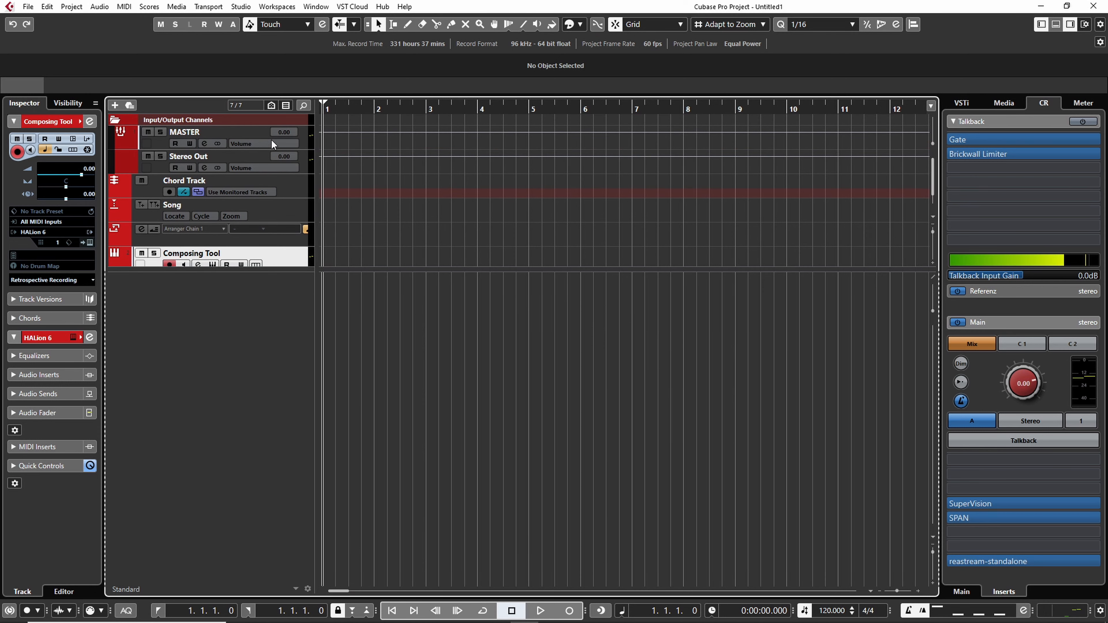
Step: Enlarge the upper section of the divided track list and add one stereo audio track
left_click(306, 142)
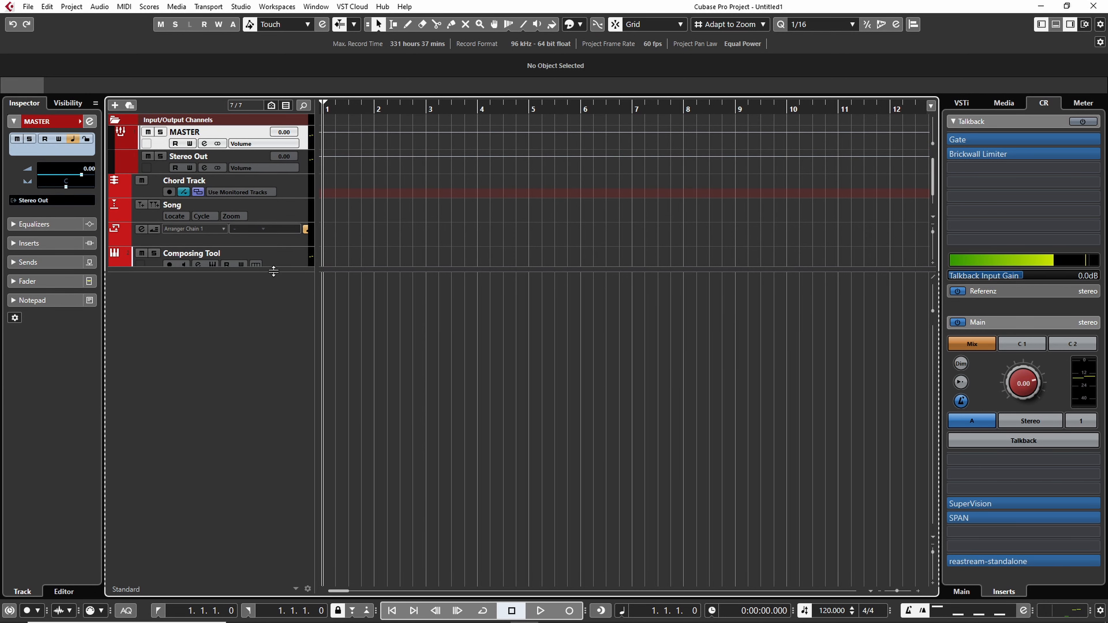
left_click_drag(274, 272, 277, 372)
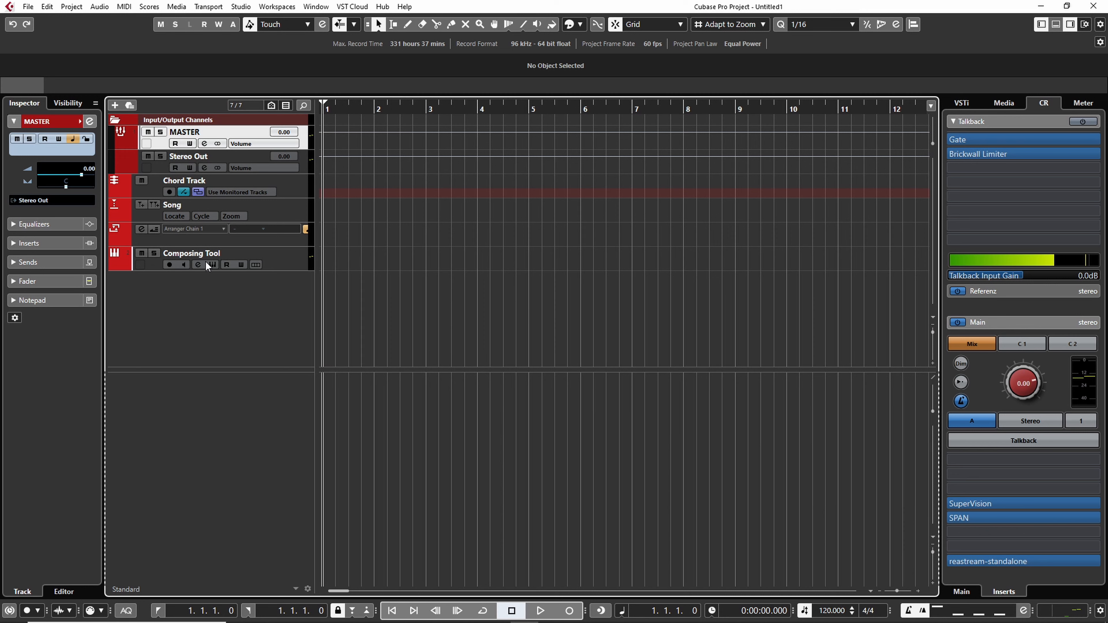
left_click(115, 105)
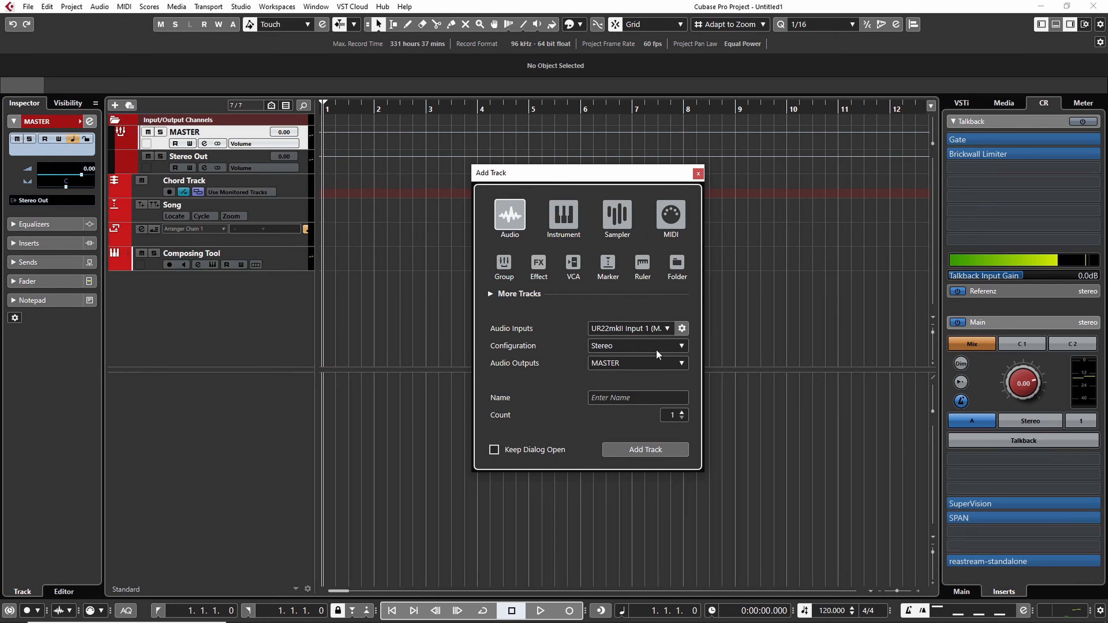
left_click(648, 454)
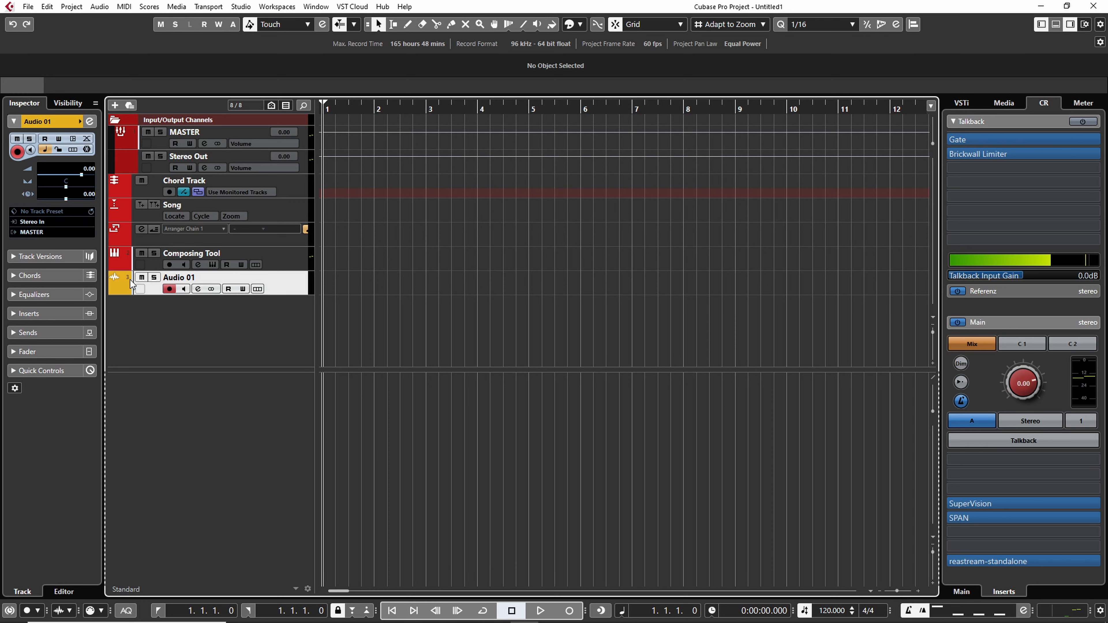
Step: Route the Audio 01 track with its output set to No Bus and its input to the MASTER group
left_click(31, 222)
left_click(57, 268)
left_click(36, 232)
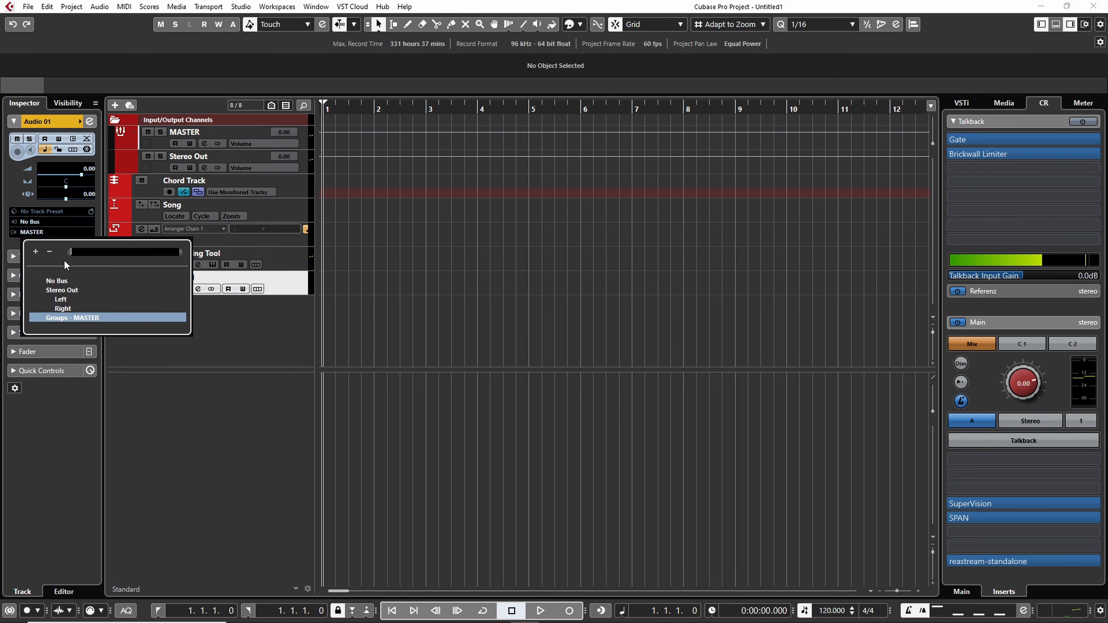
left_click(57, 281)
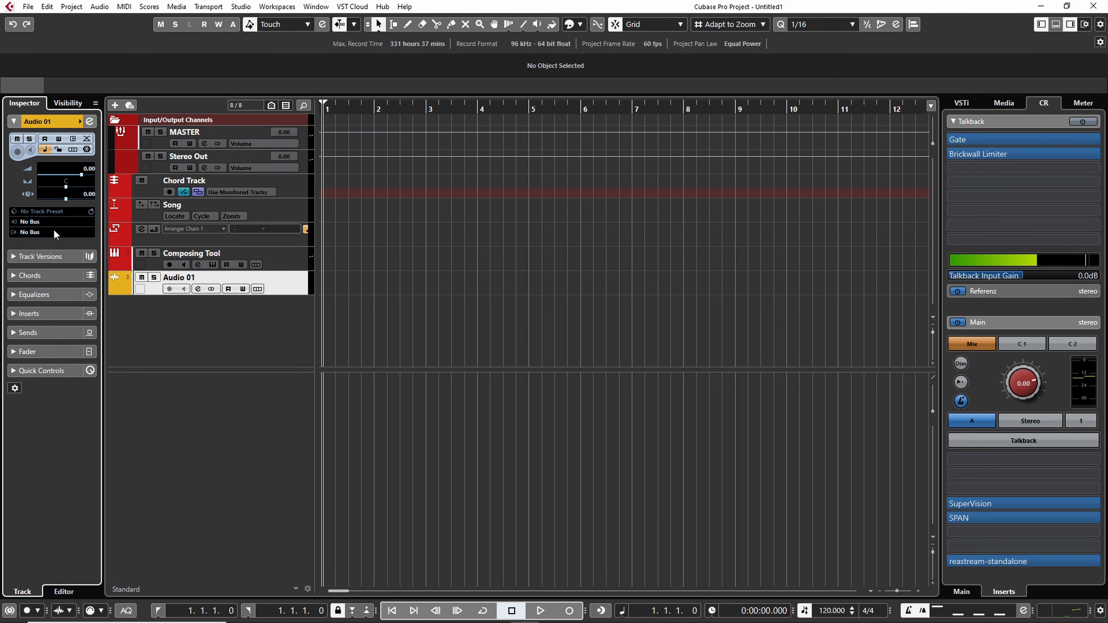
left_click(303, 138)
left_click(273, 289)
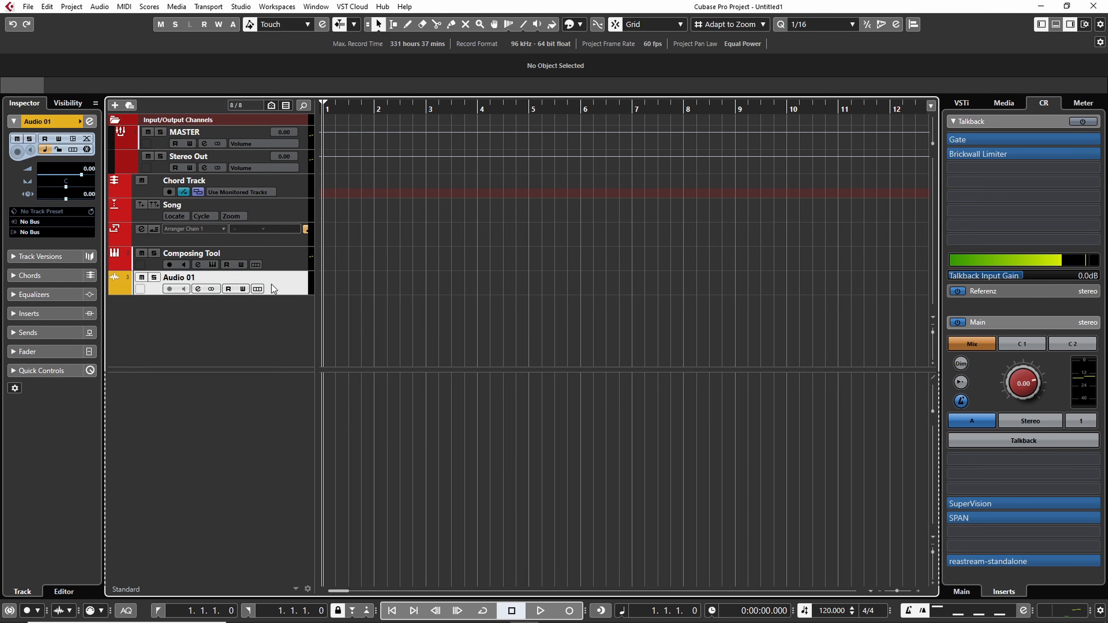
left_click(53, 225)
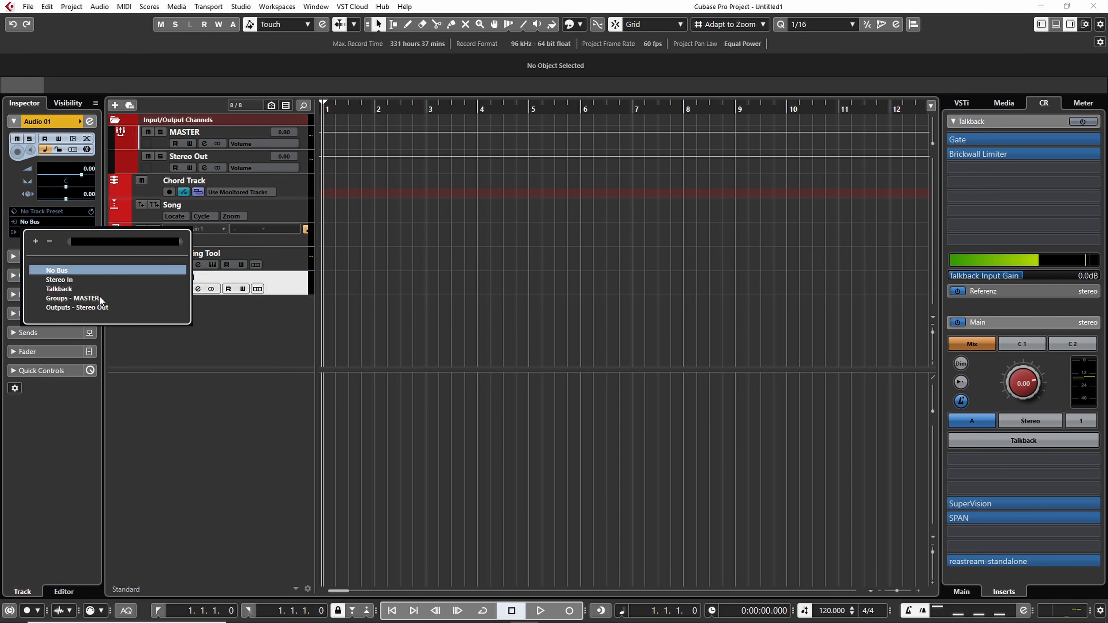
left_click(93, 298)
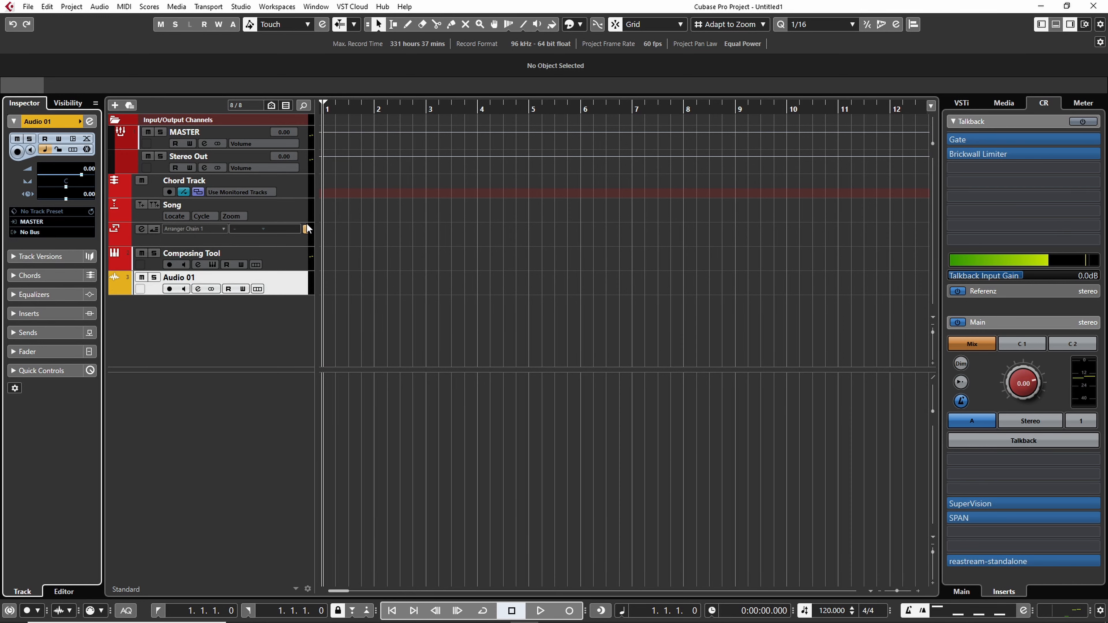
Step: Record a short MIDI part from bar 1 on the Composing Tool track
left_click(293, 254)
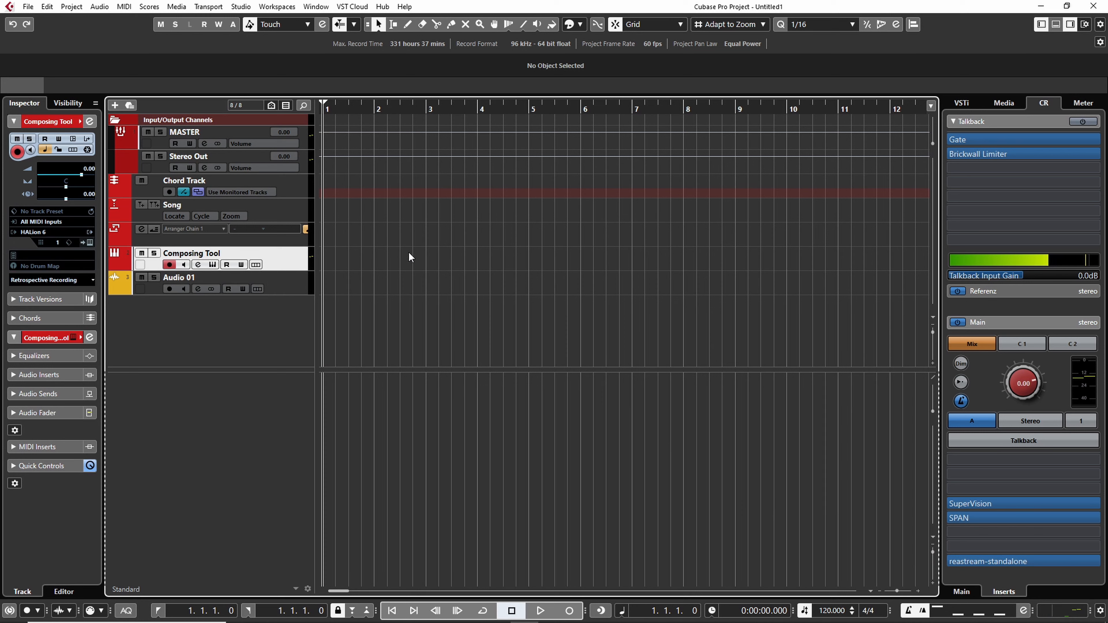
key("KP_Multiply")
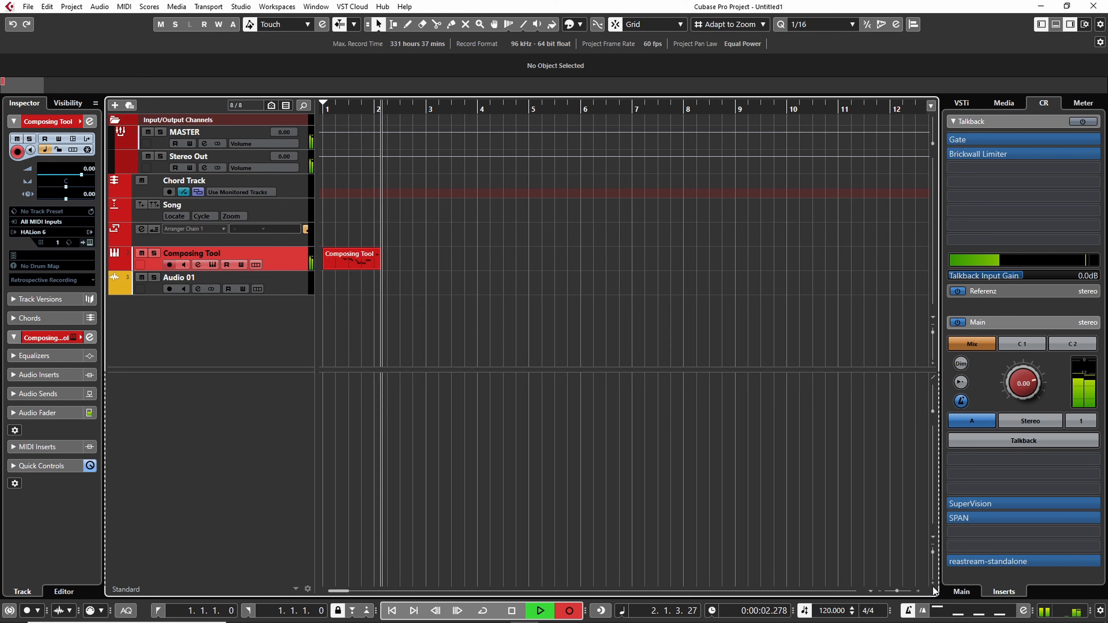
key("space")
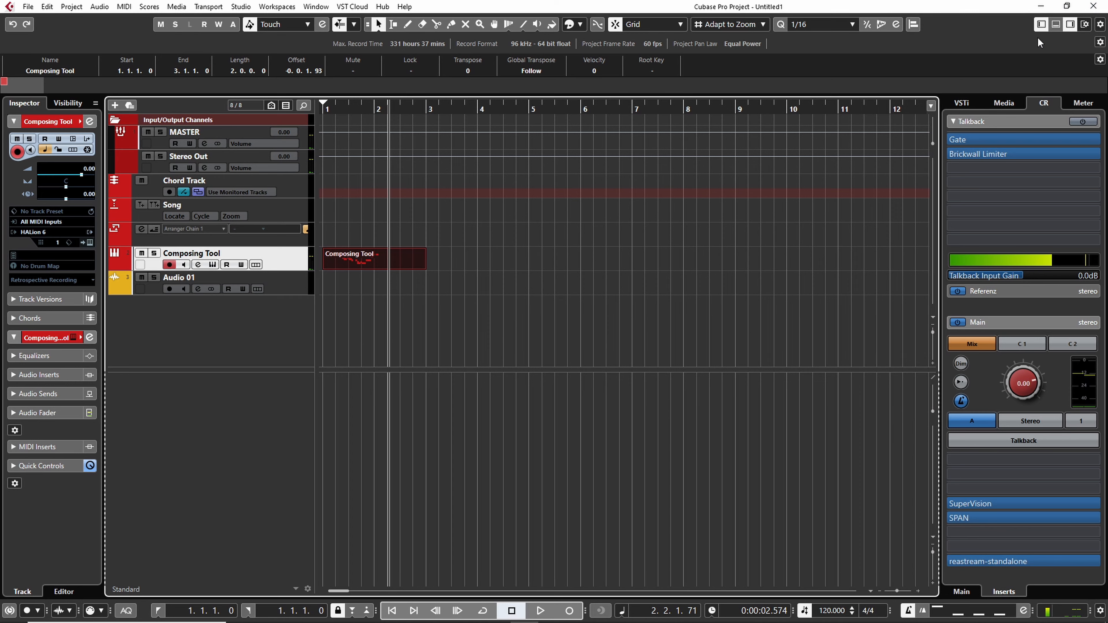
Step: Examine the MASTER, Composing Tool, Audio 01 and Stereo Out channels in the MixConsole
key("F3")
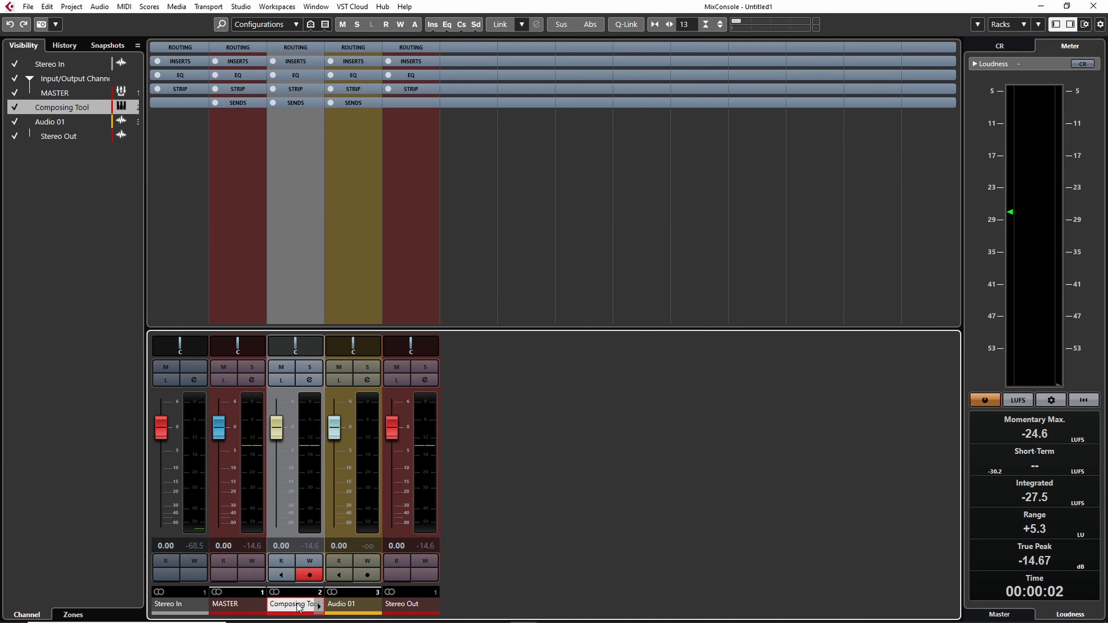
left_click(226, 612)
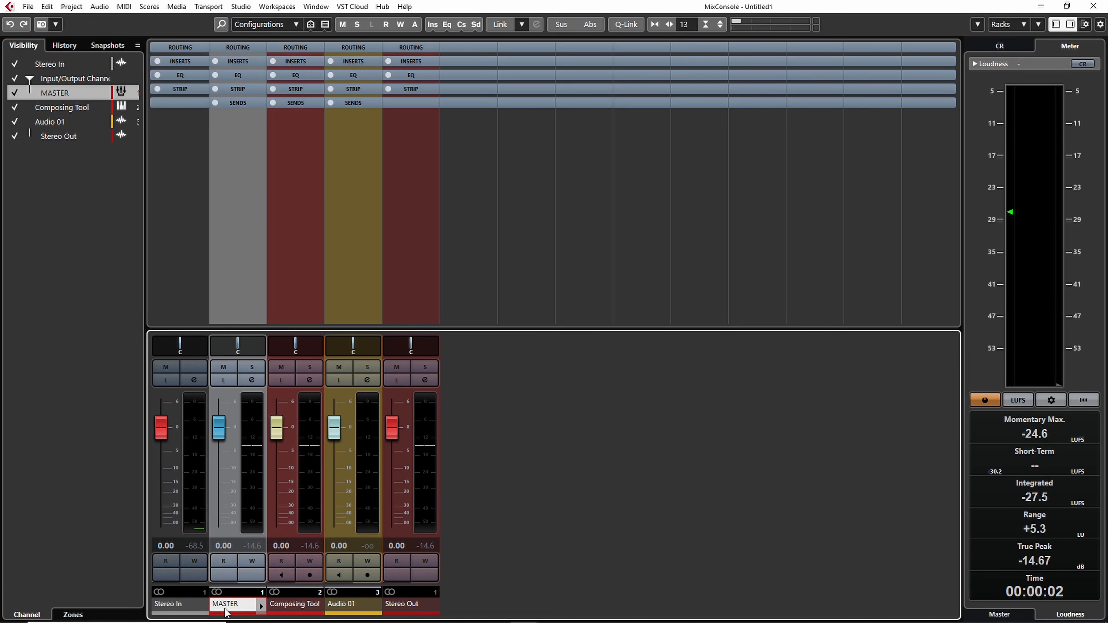
left_click(406, 606)
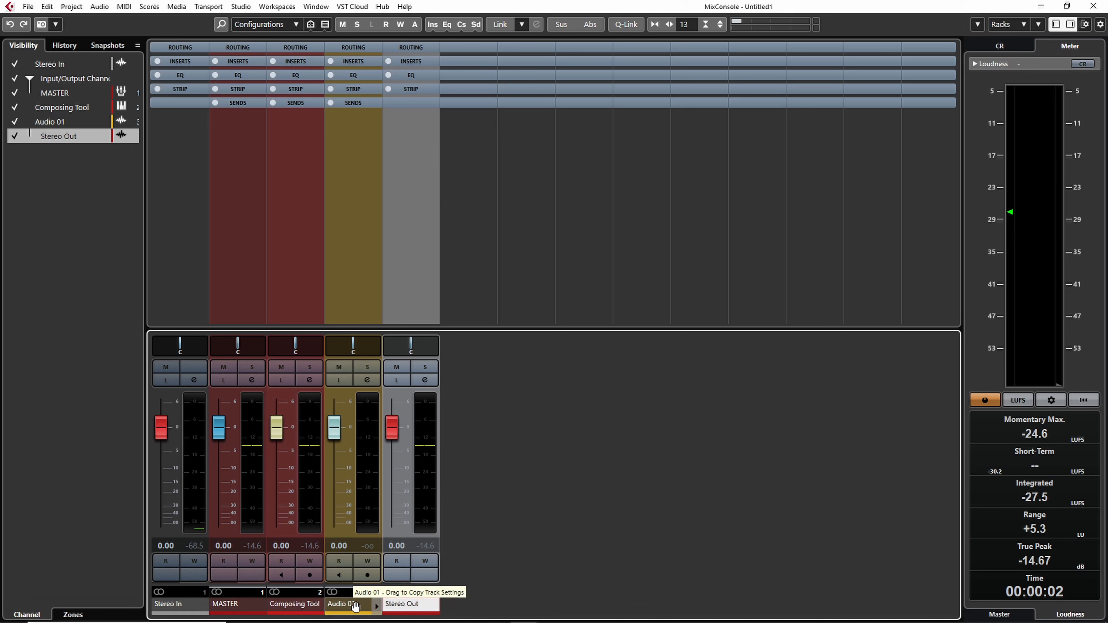
left_click(1093, 7)
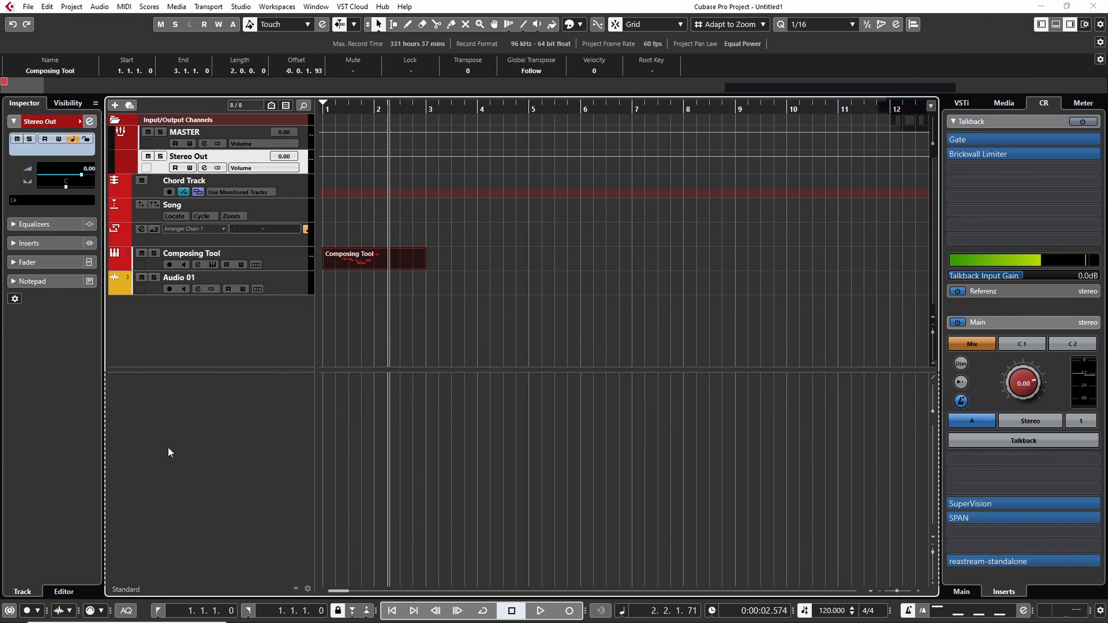
Step: Record the MASTER signal onto the Audio 01 track from the start of bar 1
left_click(284, 284)
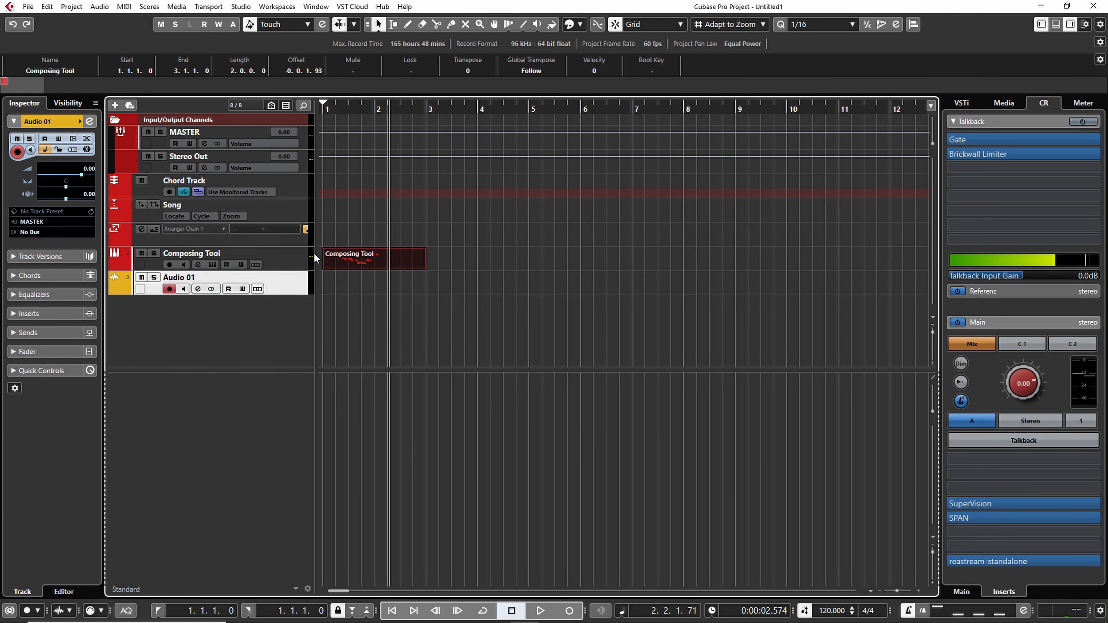
left_click(329, 105)
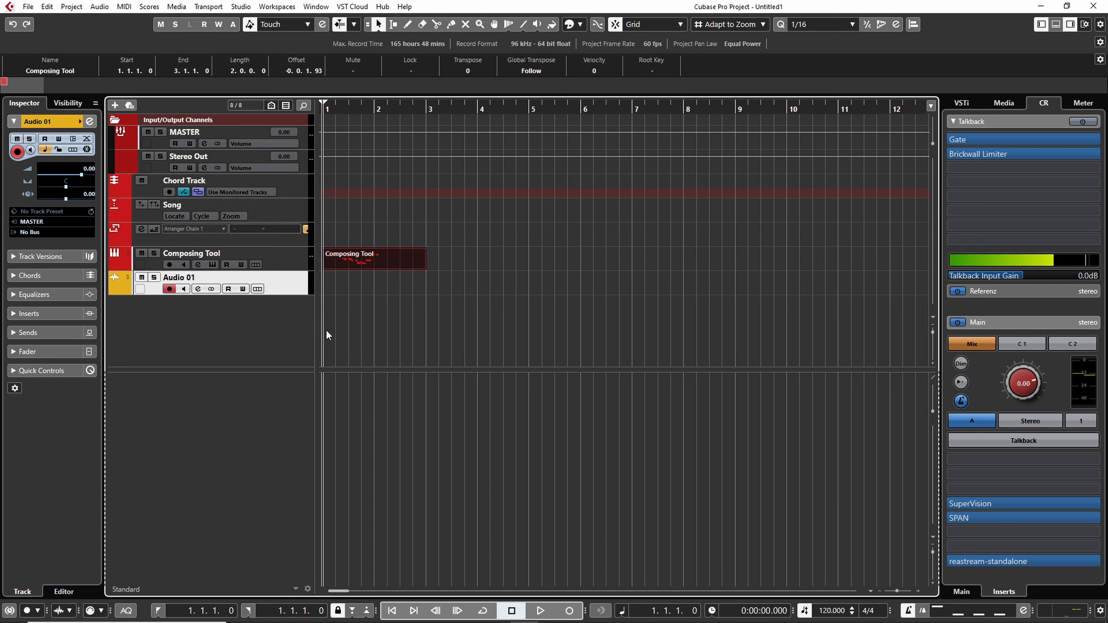
key("KP_Multiply")
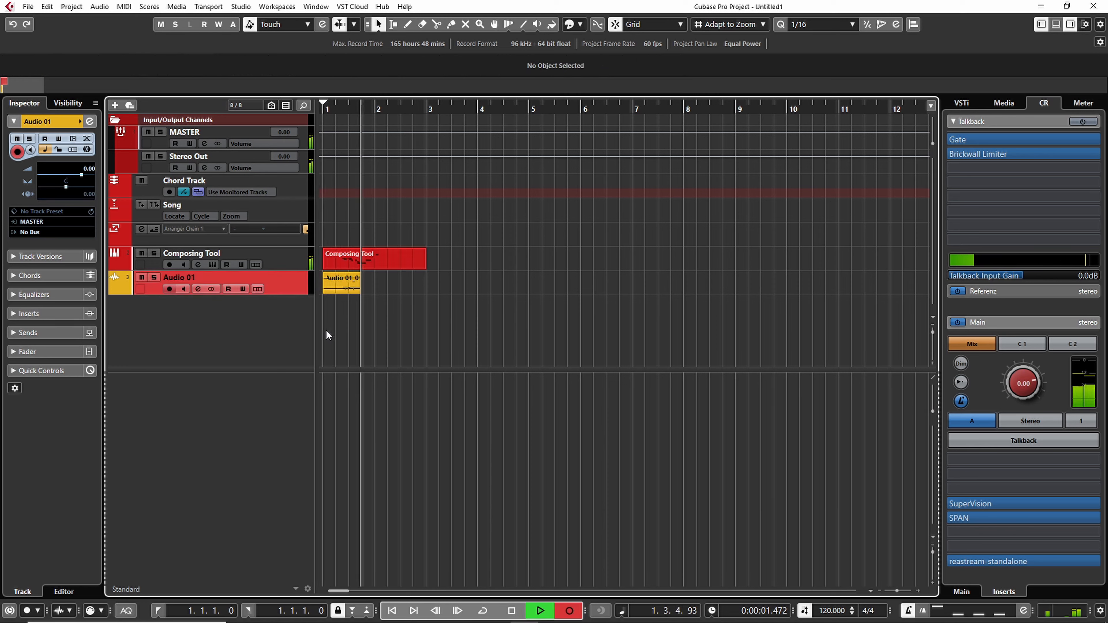
key("space")
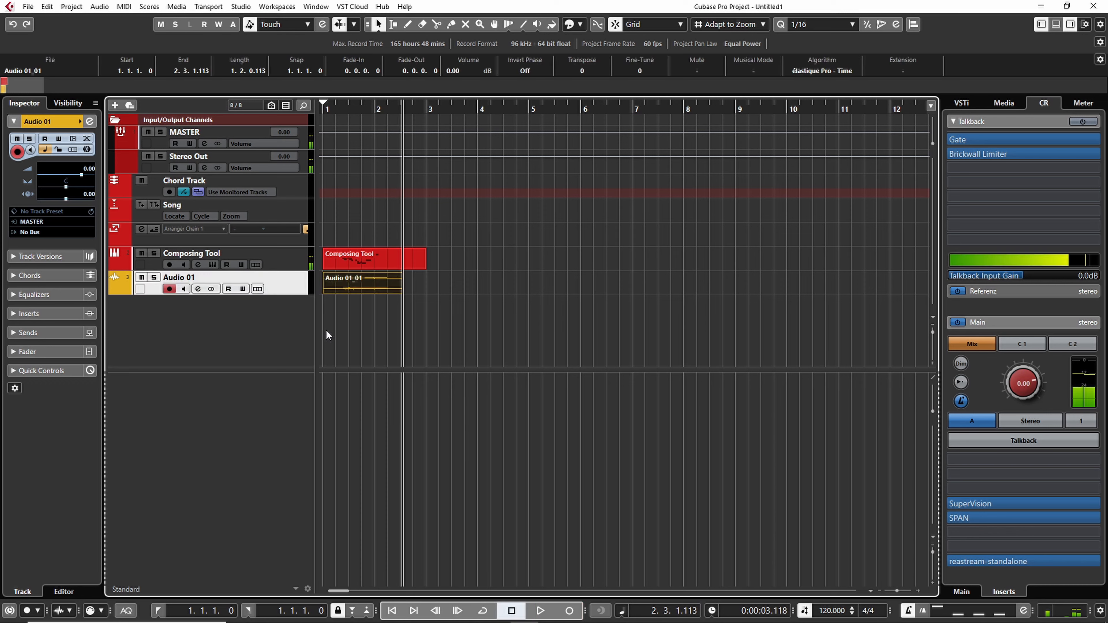
Step: Mute the Composing Tool track, enlarge the Audio 01 track's height, and play the recording from bar 1
left_click(276, 256)
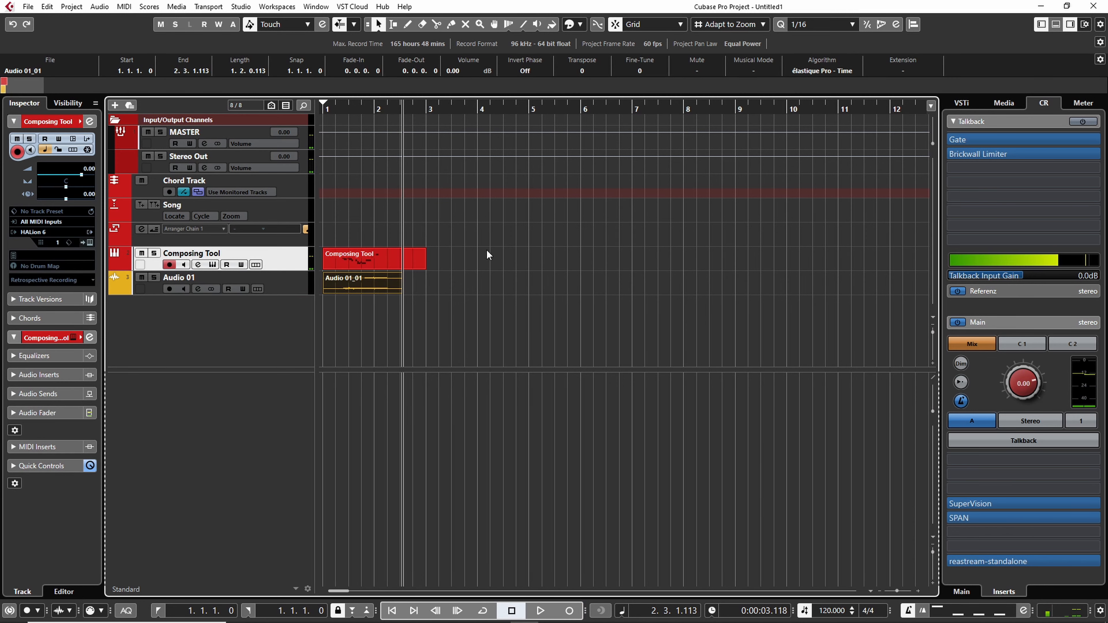
left_click(142, 253)
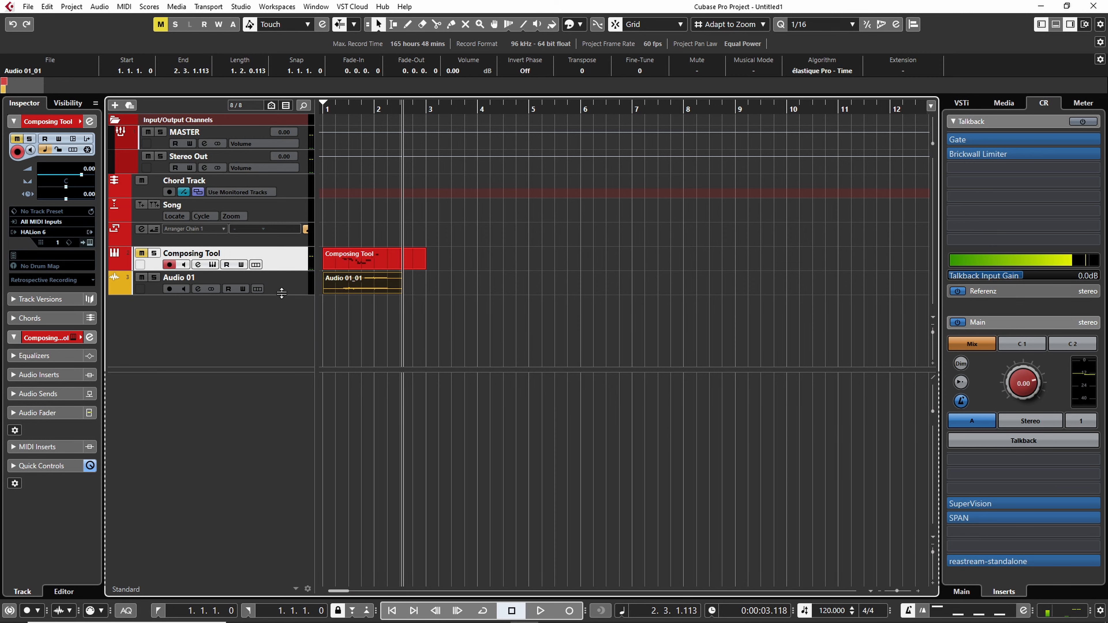
left_click_drag(282, 295, 280, 341)
left_click_drag(347, 106, 307, 115)
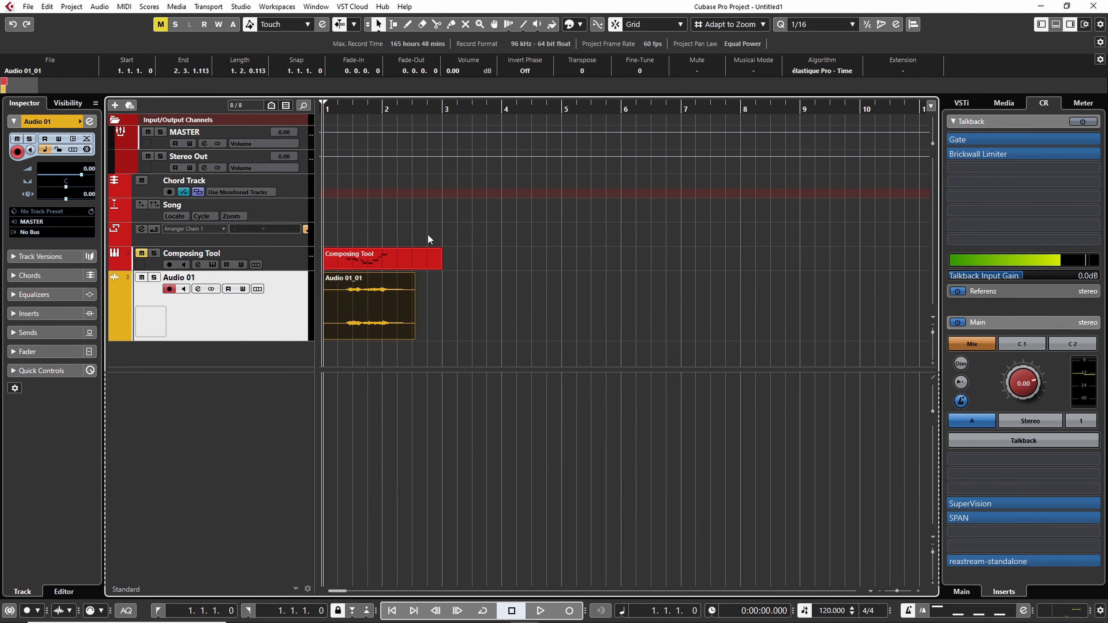
key("space")
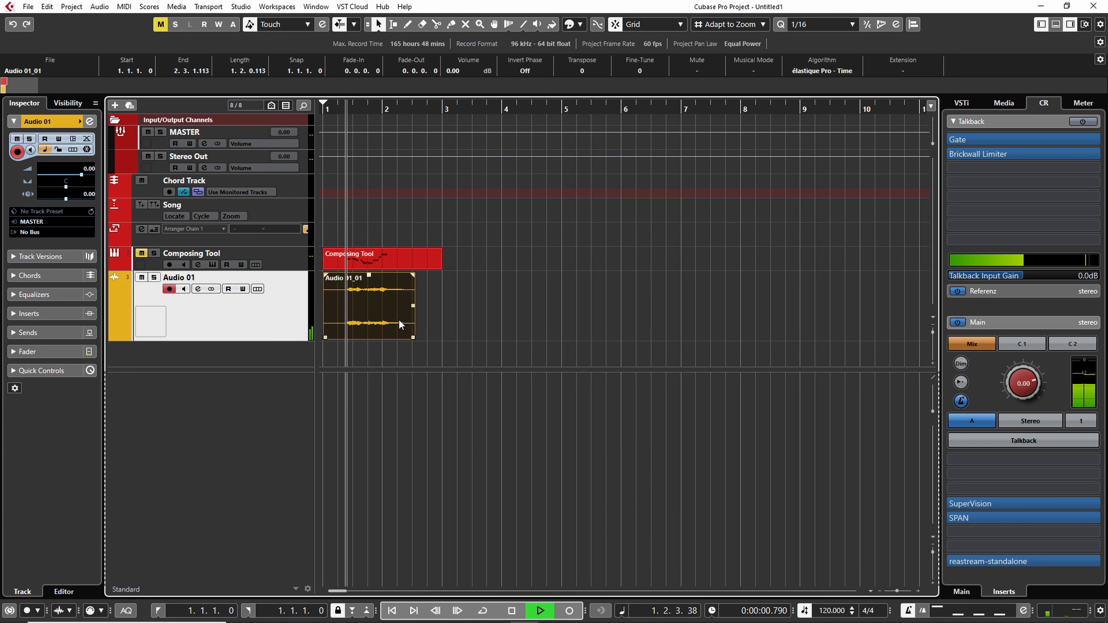
key("space")
Step: Route the Audio 01 track's output to Stereo Out and play its recording from bar 1
left_click(44, 231)
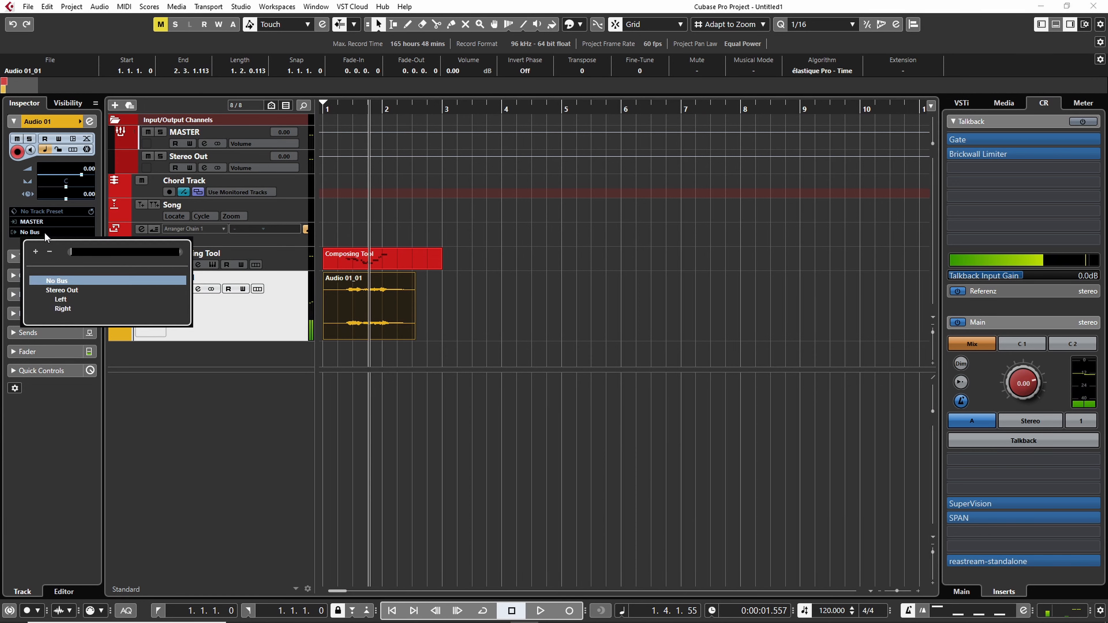
left_click(70, 292)
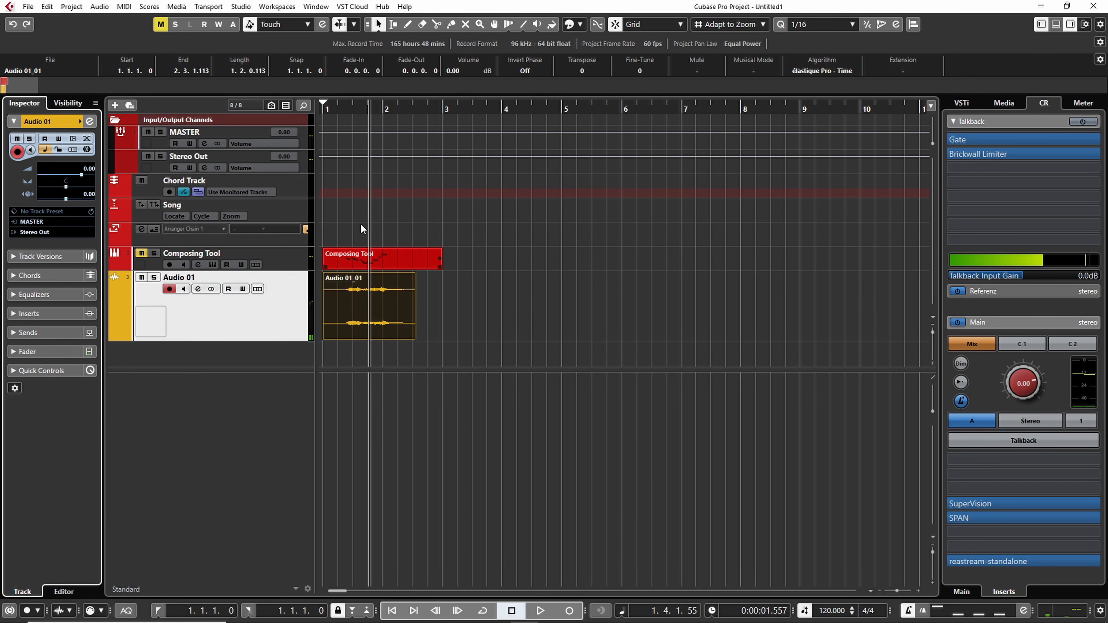
left_click(327, 107)
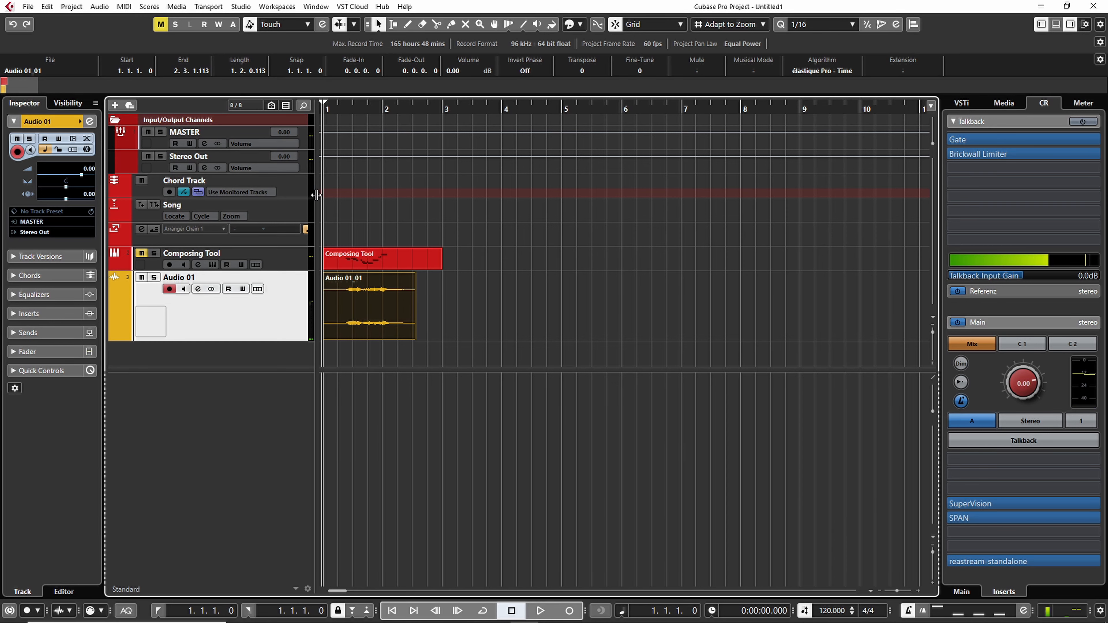
key("space")
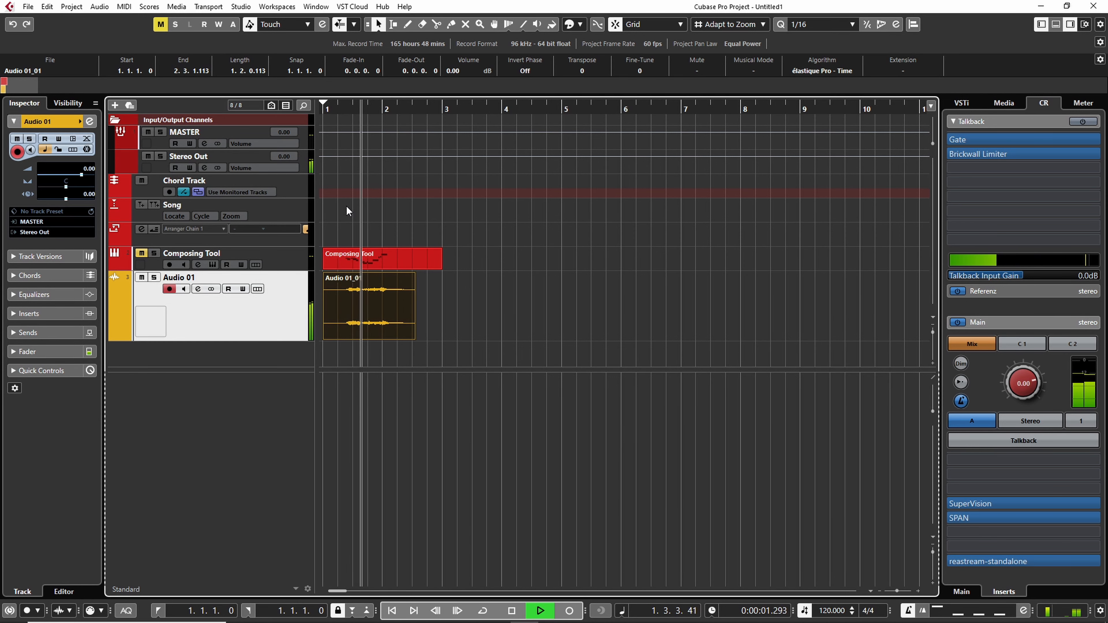
key("space")
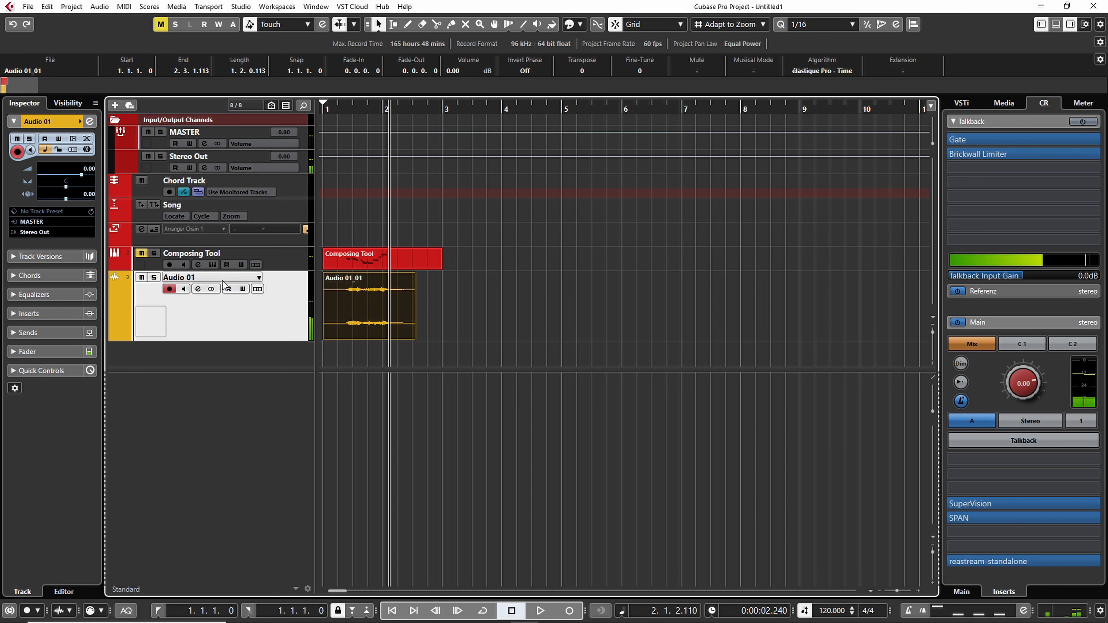
Step: Delete the Audio 01 track and the recorded Composing Tool part, and unmute the Composing Tool track
left_click_drag(502, 332, 343, 313)
left_click_drag(471, 324, 404, 246)
key("shift+Delete")
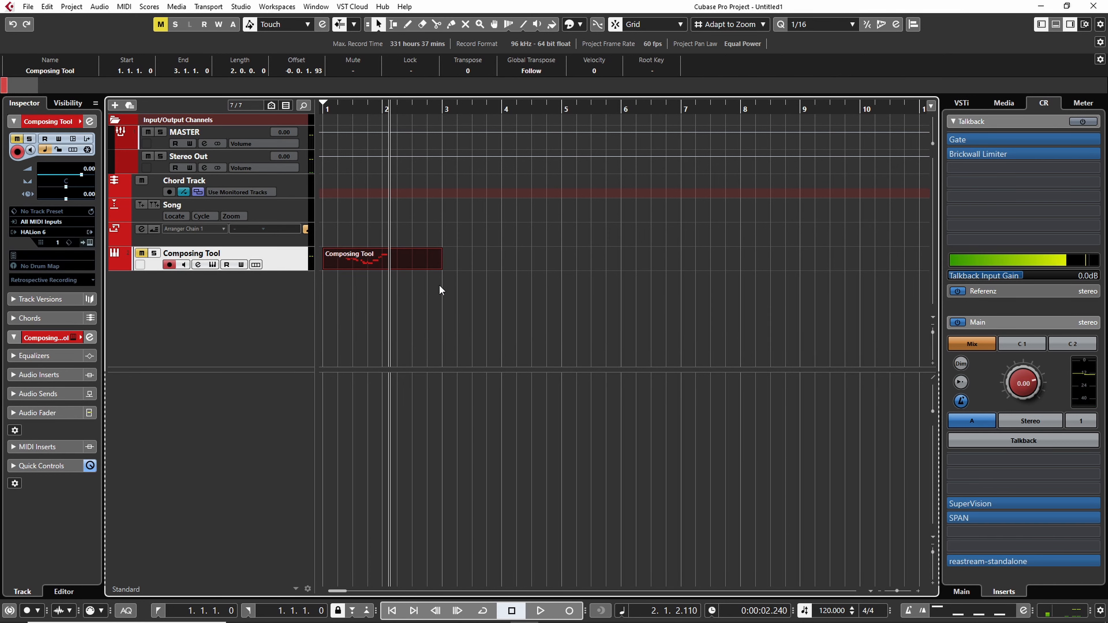
left_click(366, 283)
left_click(381, 266)
key("Delete")
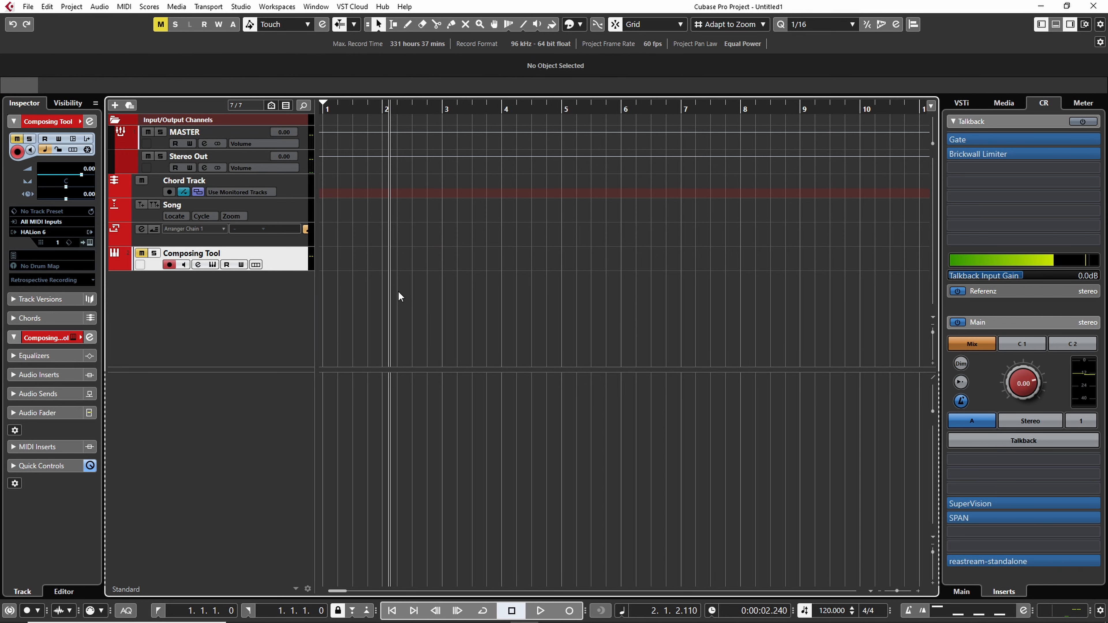
left_click(143, 254)
Step: Collapse the Input/Output Channels folder and raise the track list divider to just below the Composing Tool track
left_click_drag(239, 370, 244, 259)
left_click(116, 121)
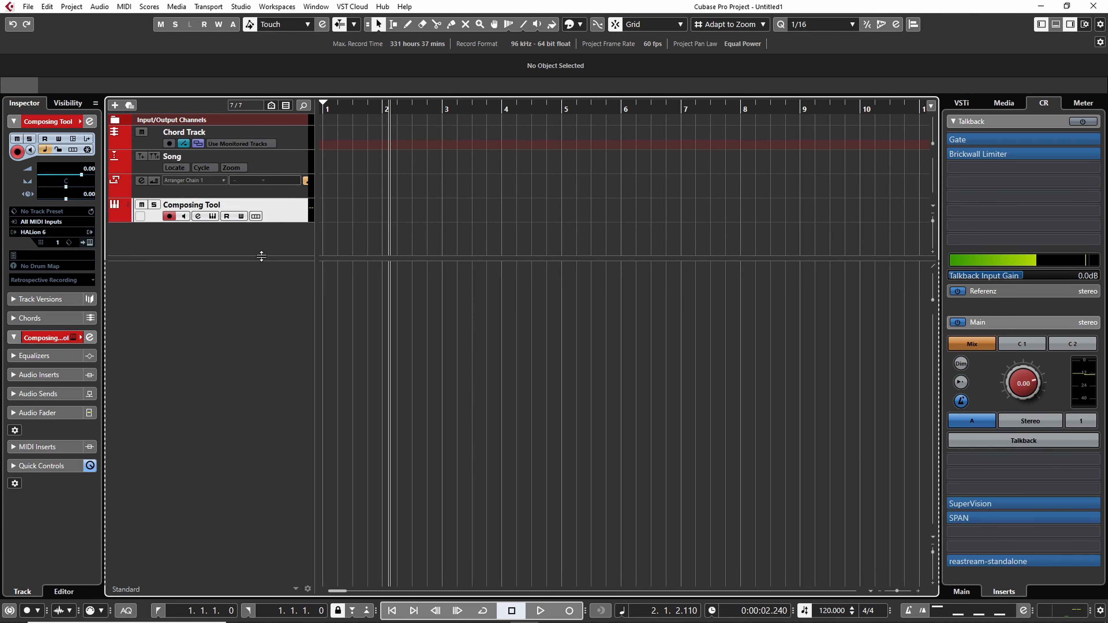
mouse_move(261, 258)
left_mouse_down()
mouse_move(247, 237)
mouse_move(249, 269)
left_mouse_up()
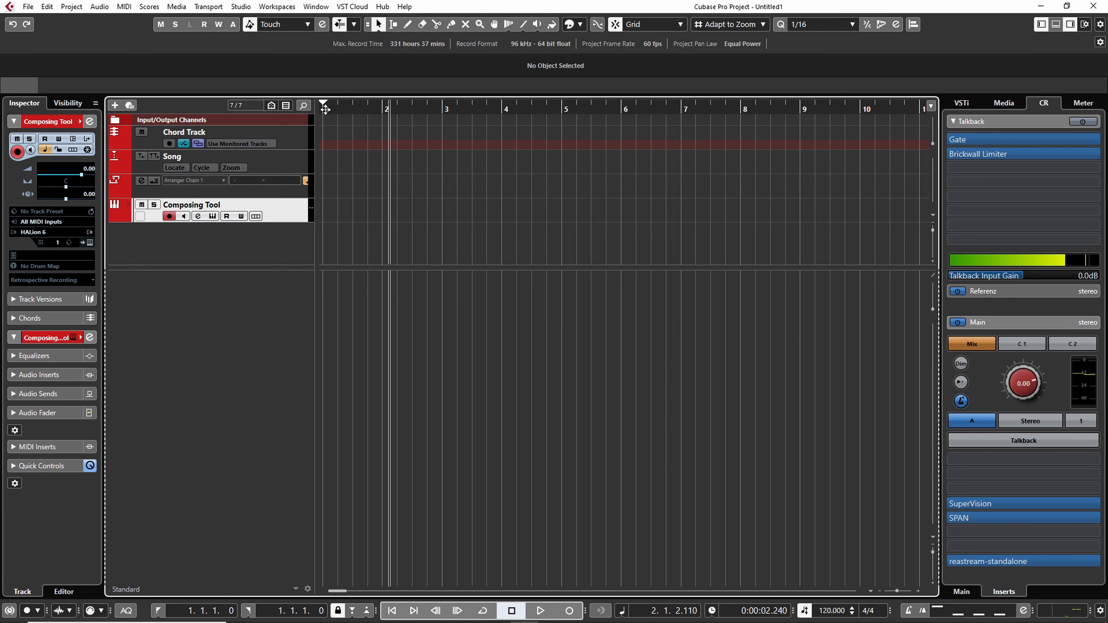
Step: Activate a cycle range from bar 1 to bar 5 and record a MIDI part within it on the Composing Tool track
left_click_drag(325, 109, 562, 108)
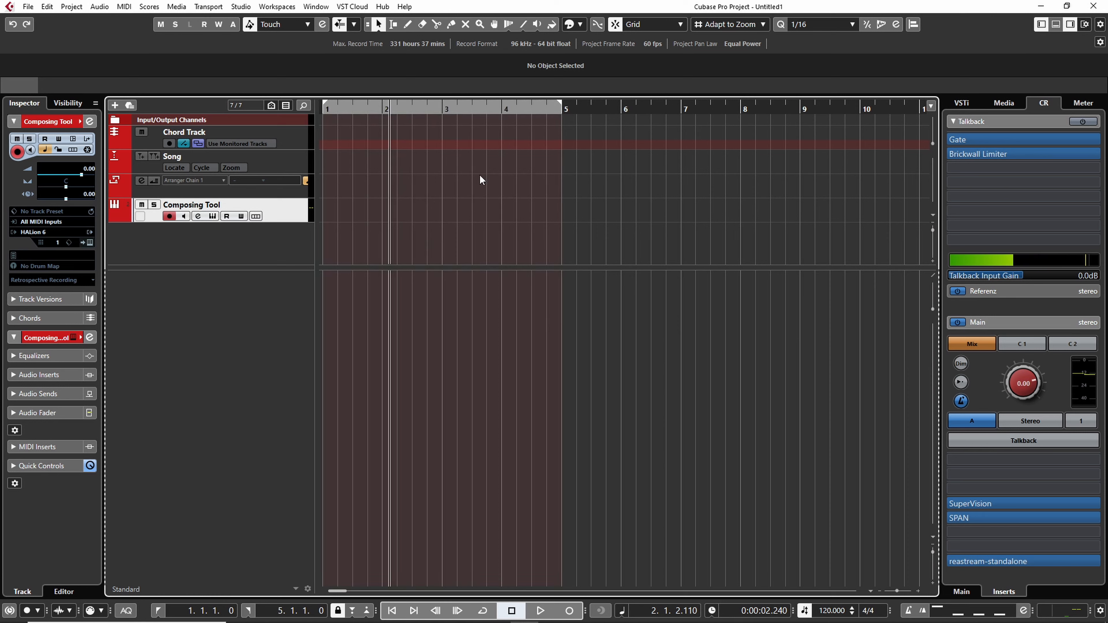
key("KP_Divide")
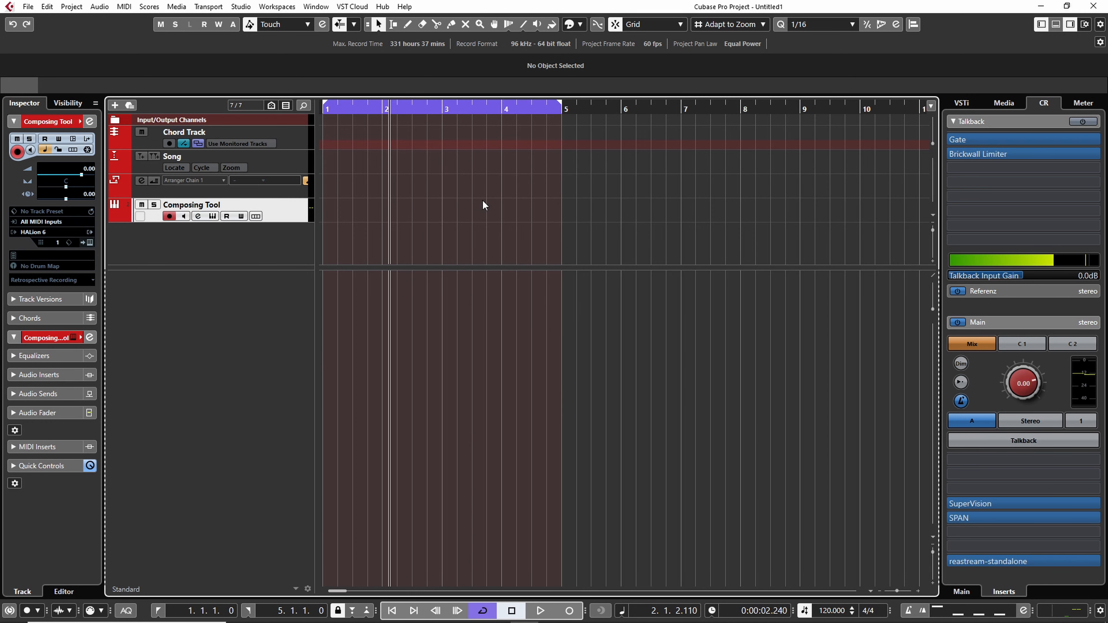
left_click_drag(355, 109, 293, 112)
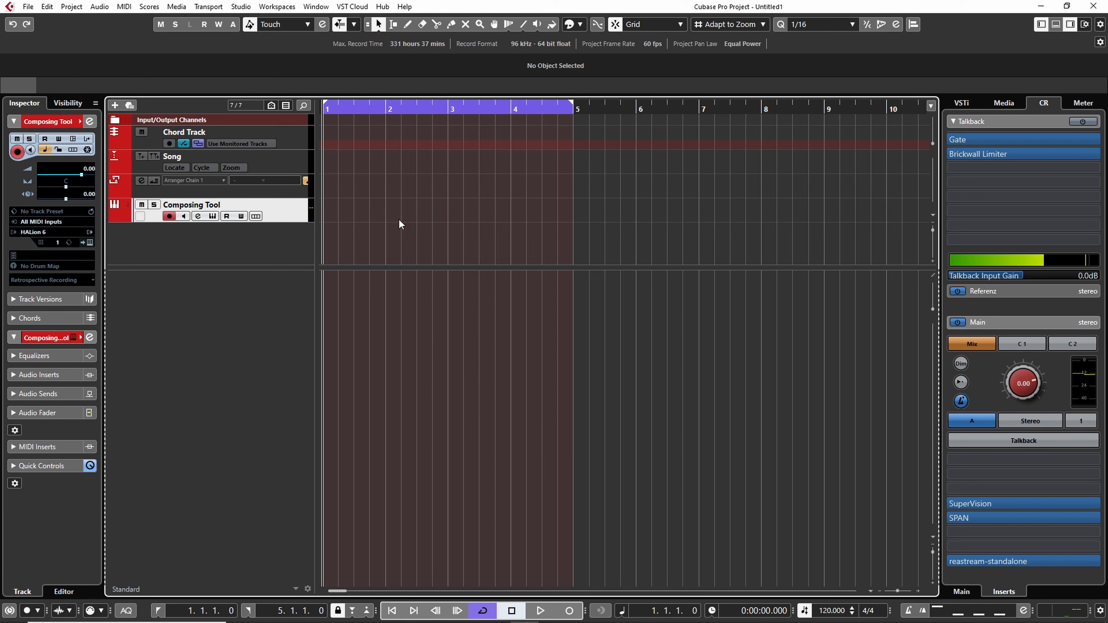
key("KP_Multiply")
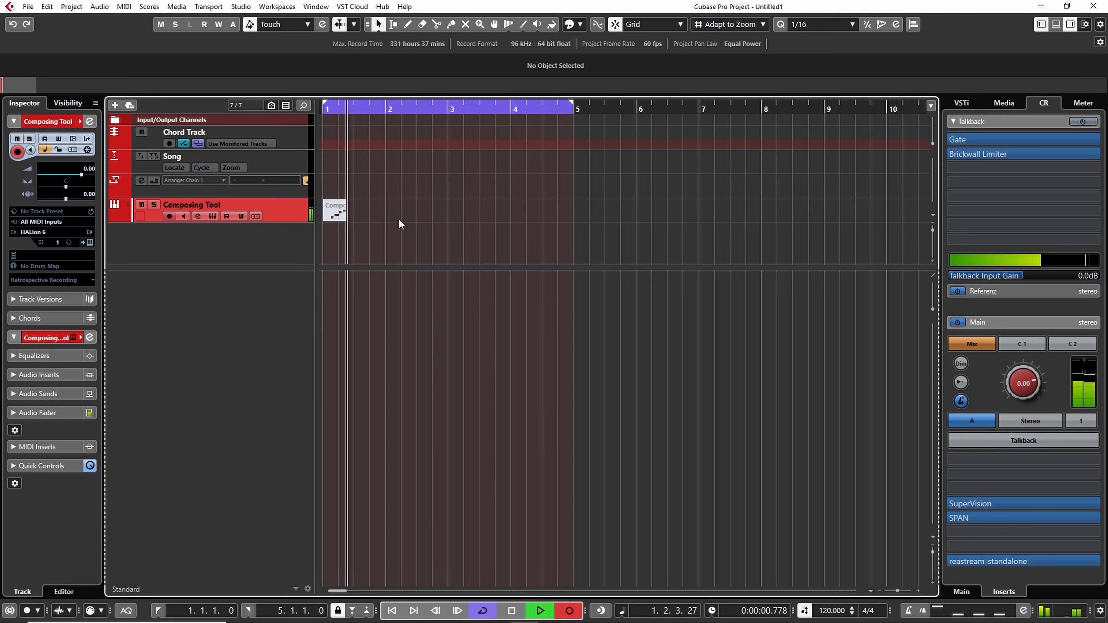
key("space")
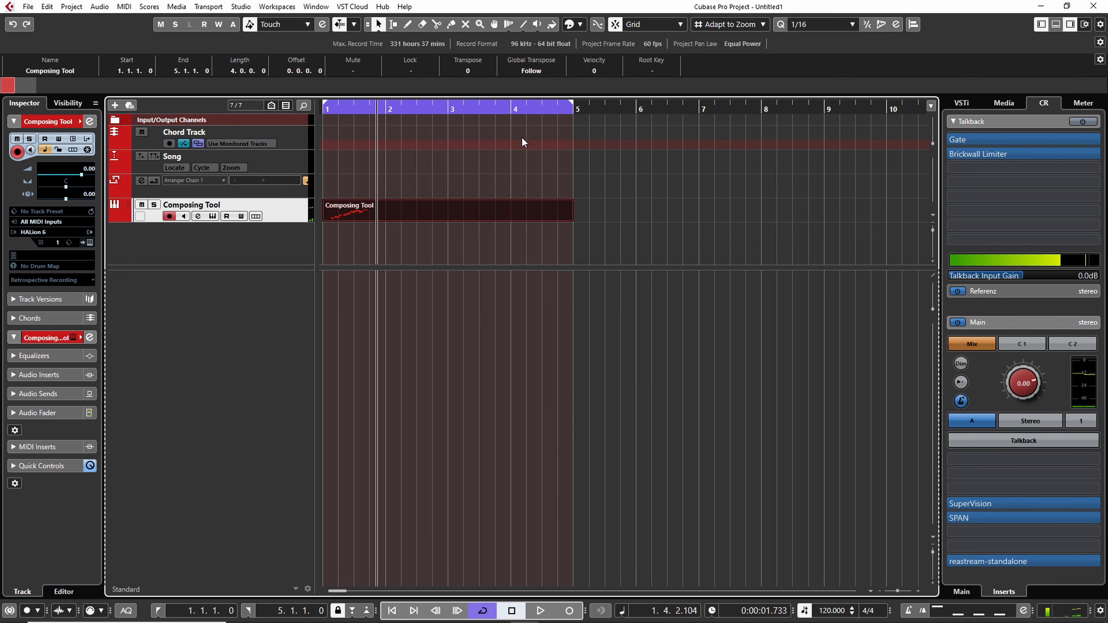
Step: Set the project's display bar offset so the ruler starts at bar -1, keeping the project content at its bar positions
left_click(71, 6)
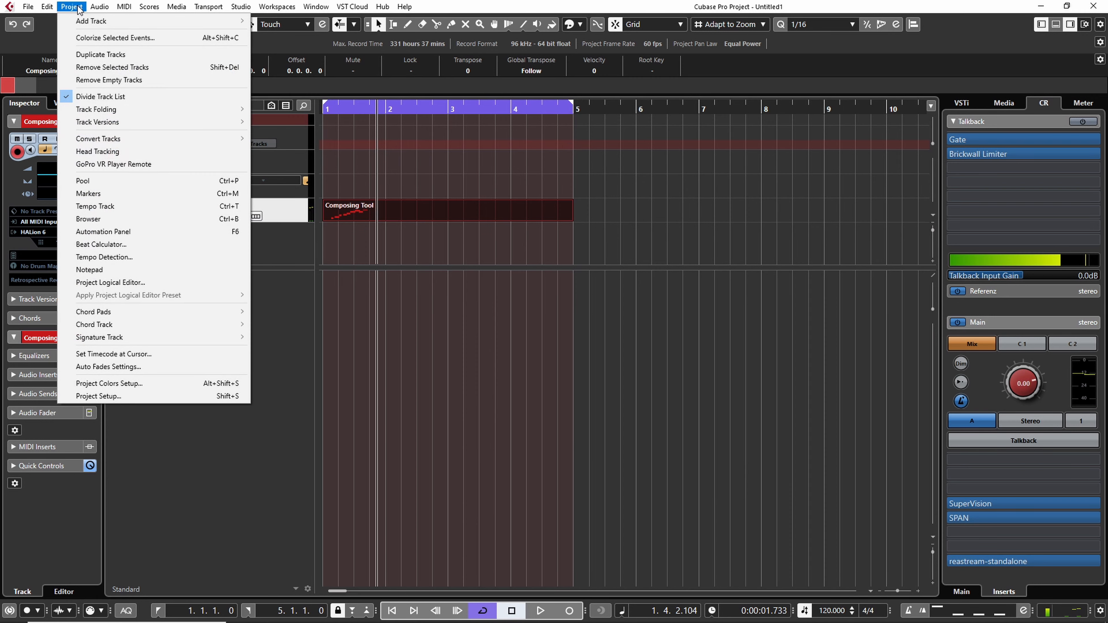
left_click(399, 132)
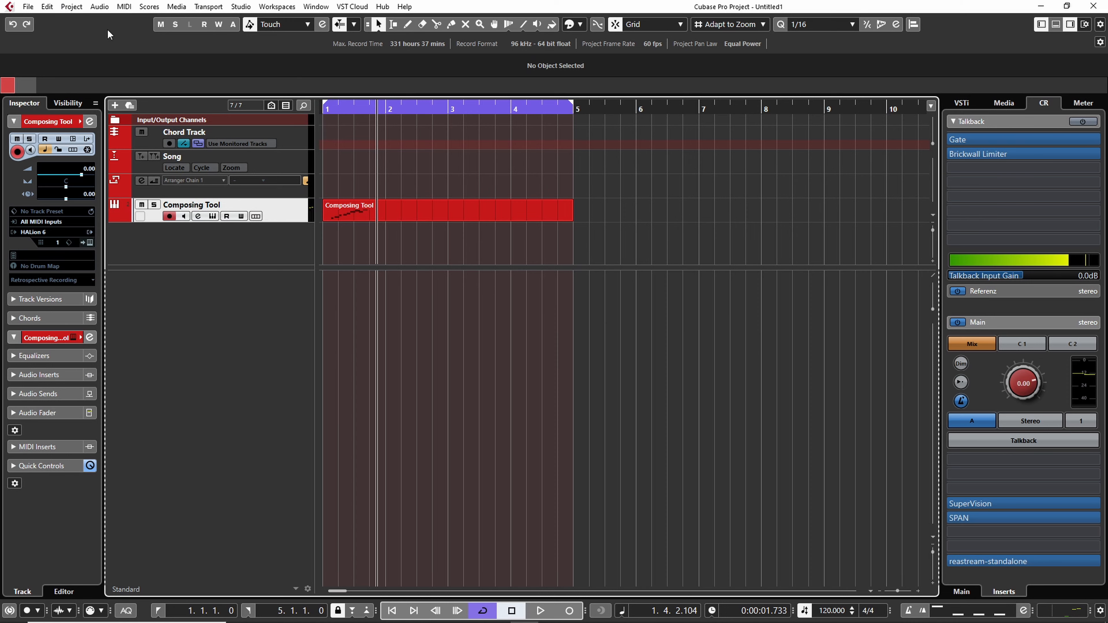
left_click(71, 6)
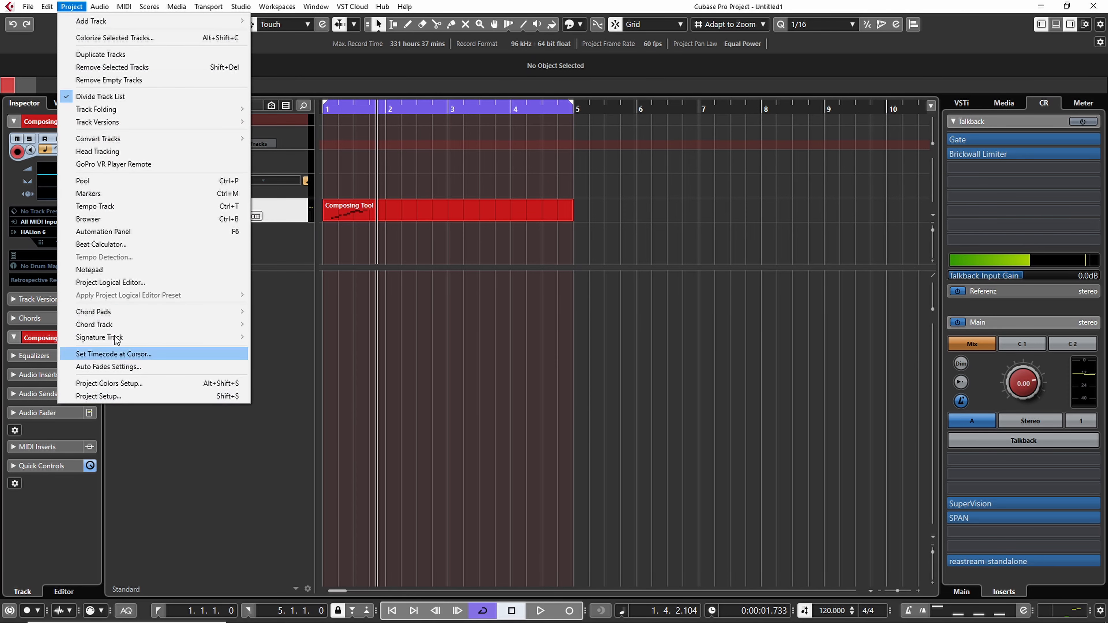
left_click(112, 397)
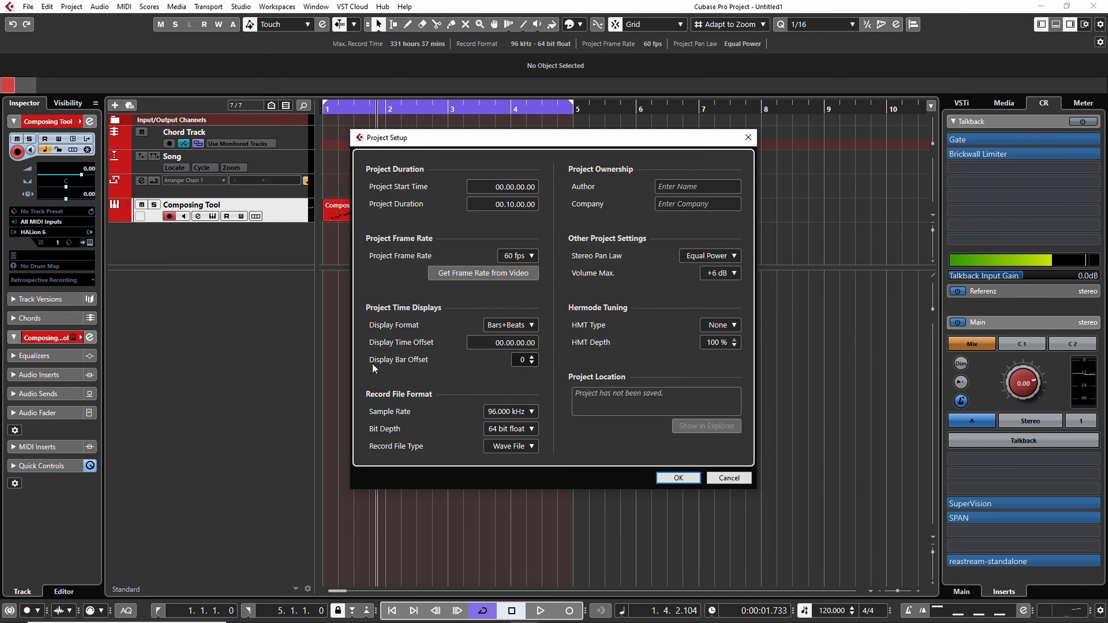
left_click(531, 356)
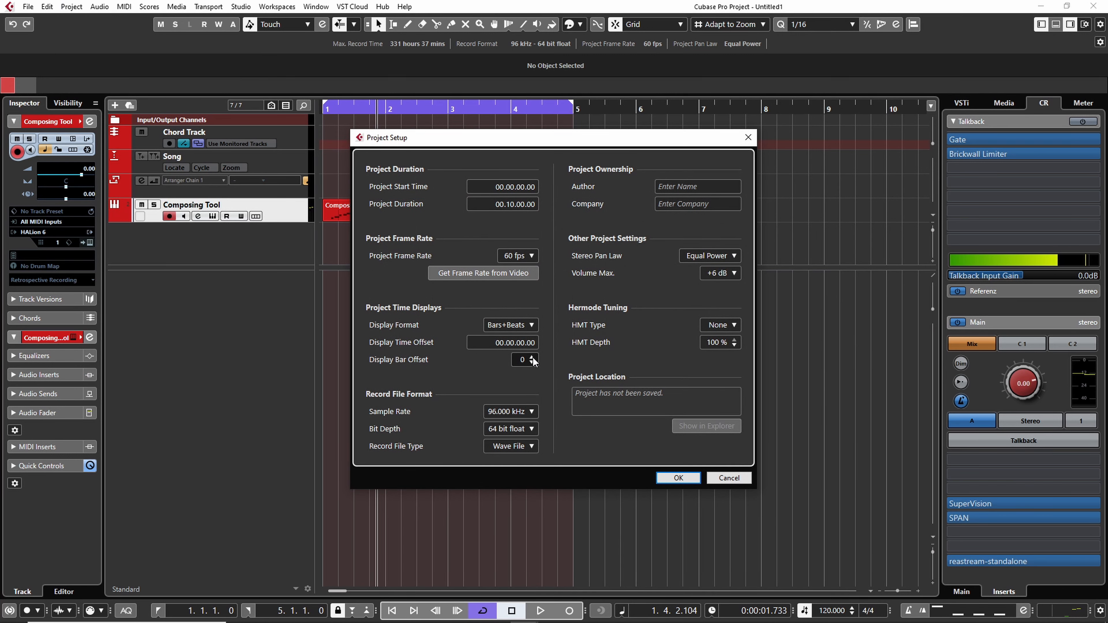
left_click(680, 478)
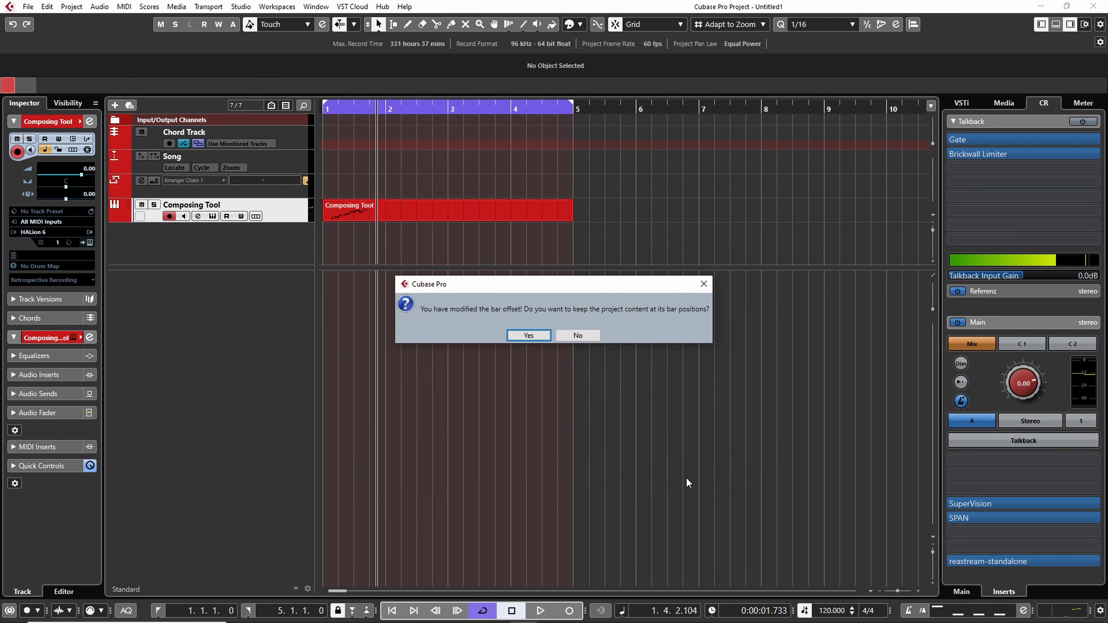
left_click(528, 335)
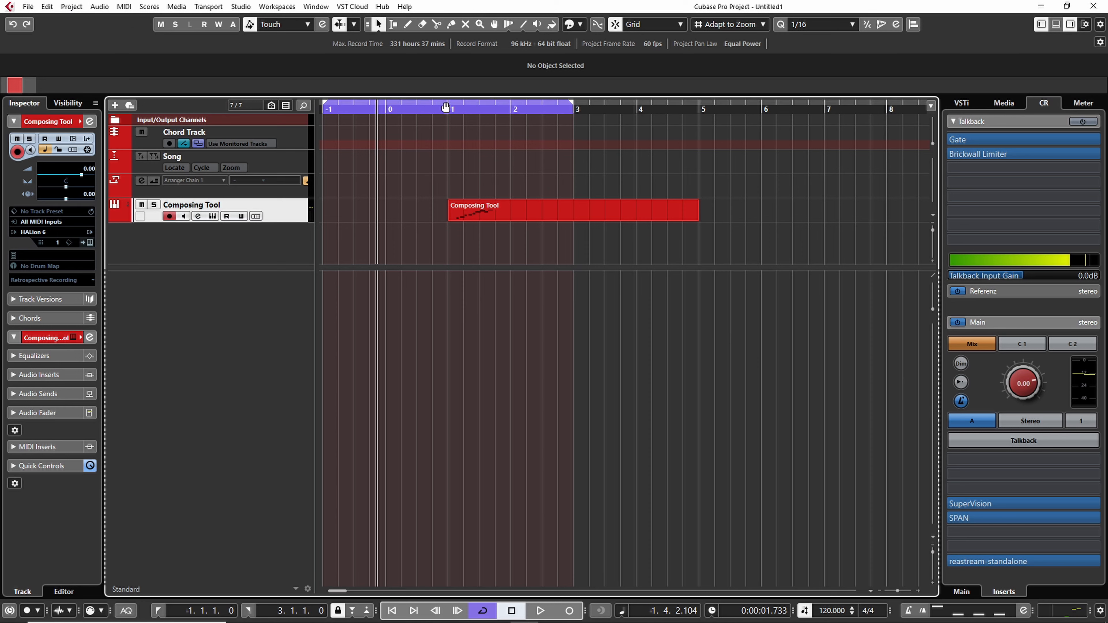
Step: Move the cycle range to span bar 1 to bar 5, matching the Composing Tool part
left_click_drag(445, 109, 542, 113)
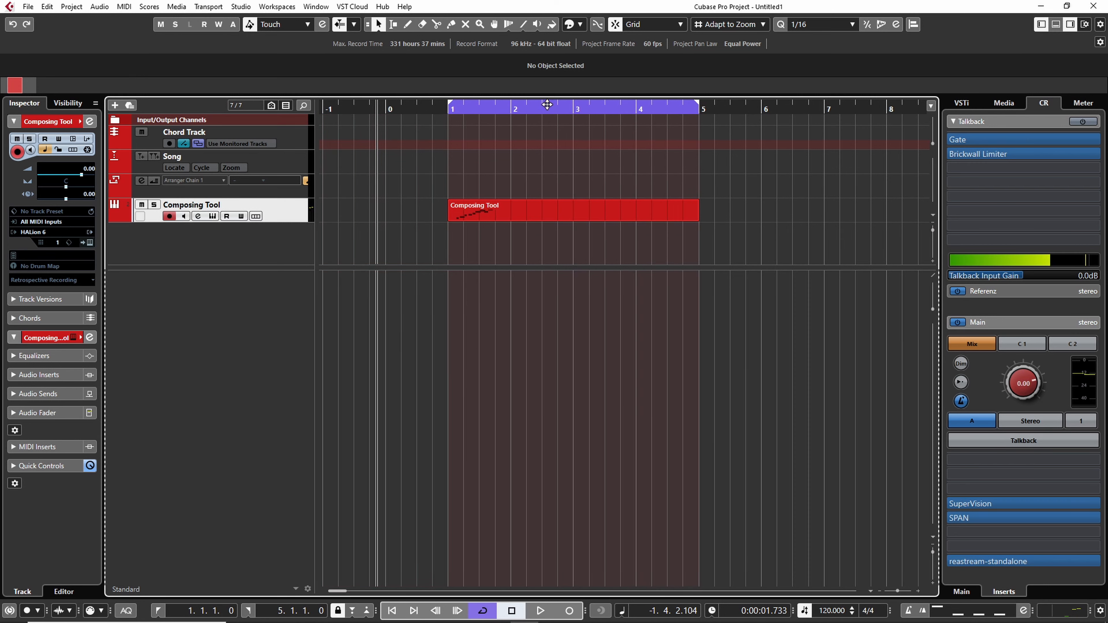
left_click(629, 212)
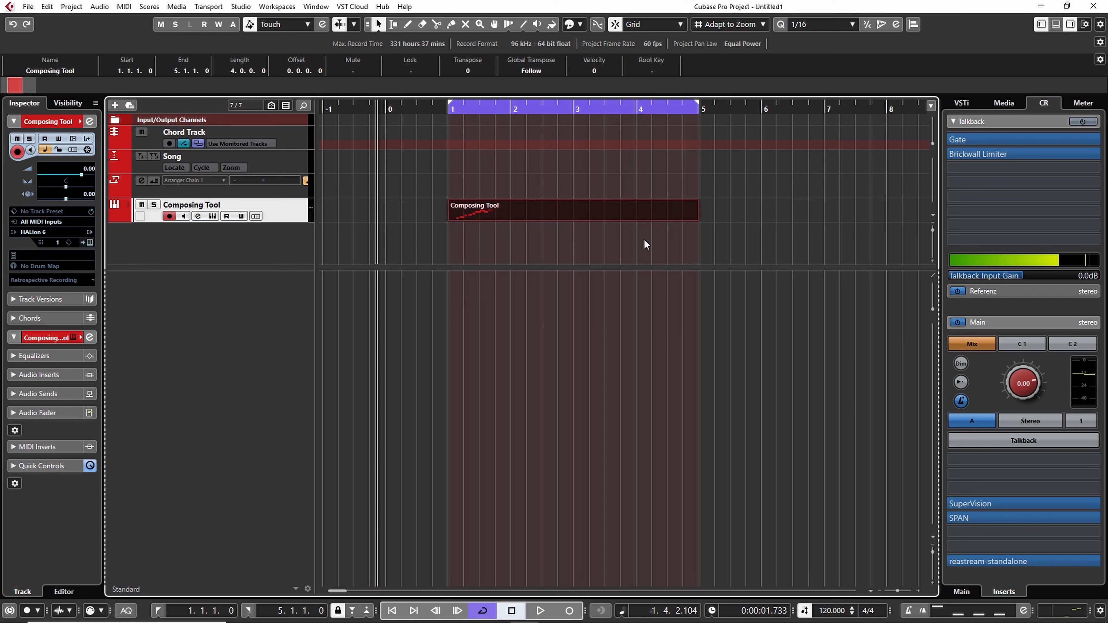
left_click(739, 240)
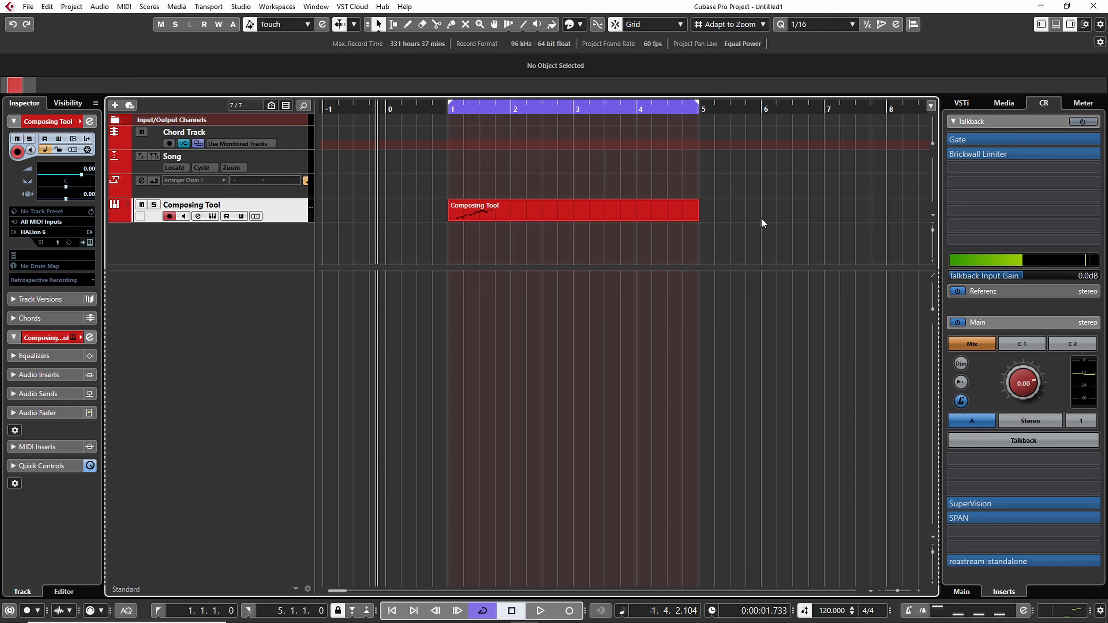